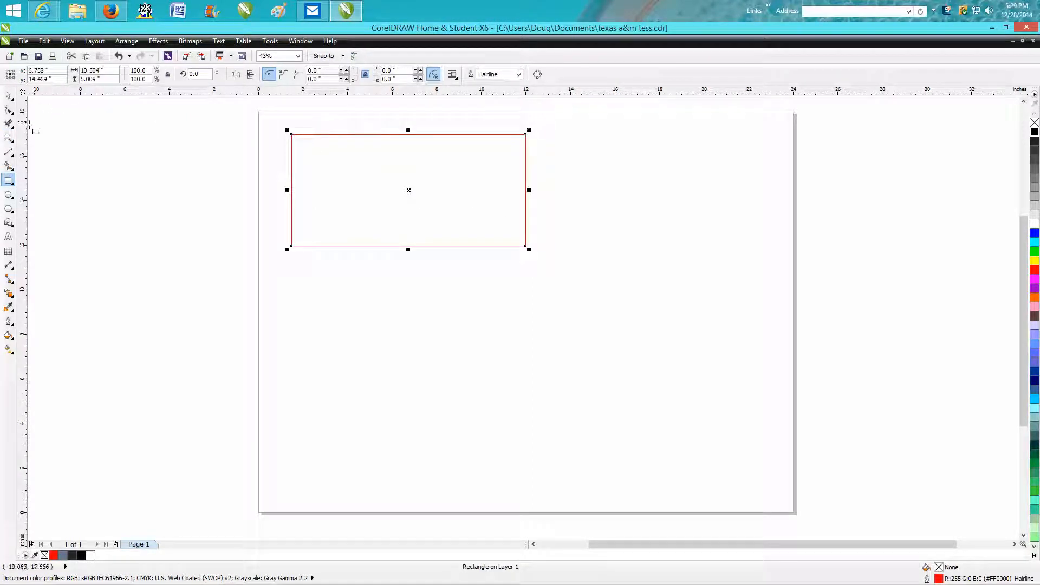
Round all four corners of the rectangle freehand with the Shape tool, finishing at a radius of about 0.4 inch.
left_click(13, 112)
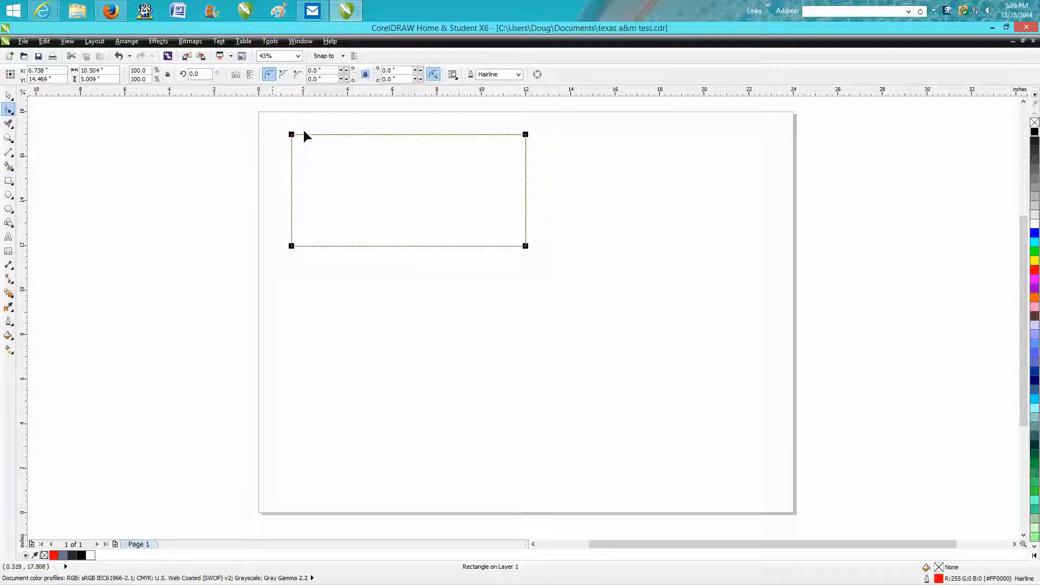
left_click_drag(292, 135, 324, 139)
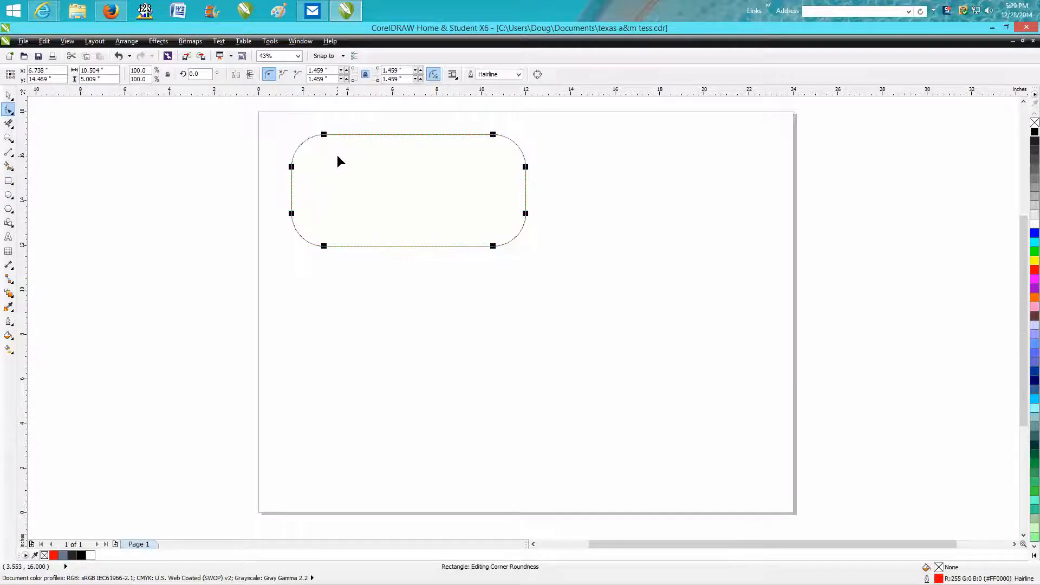
mouse_move(321, 138)
left_mouse_down()
mouse_move(364, 143)
mouse_move(332, 136)
left_mouse_up()
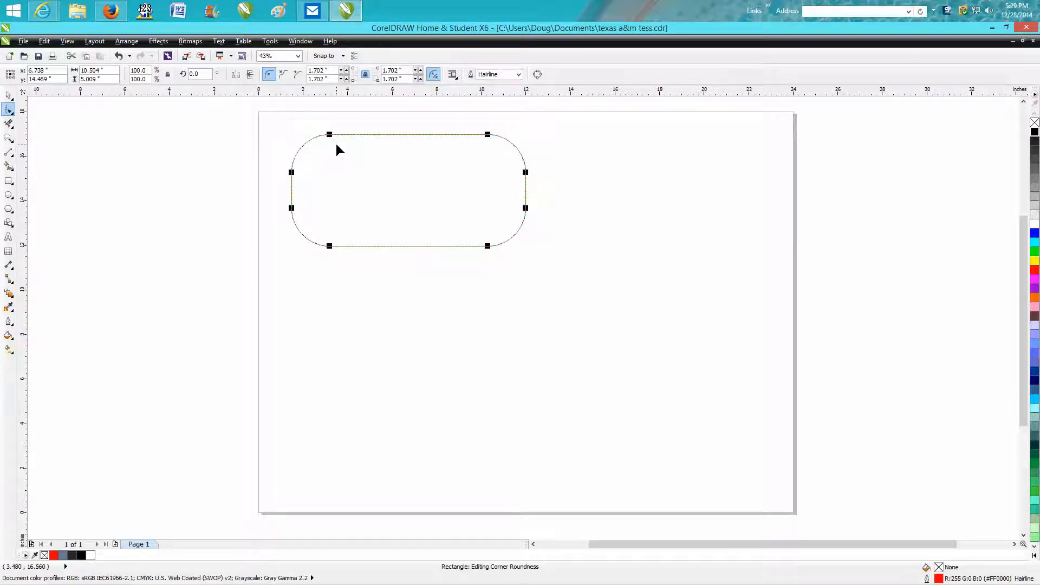
left_click_drag(329, 135, 311, 135)
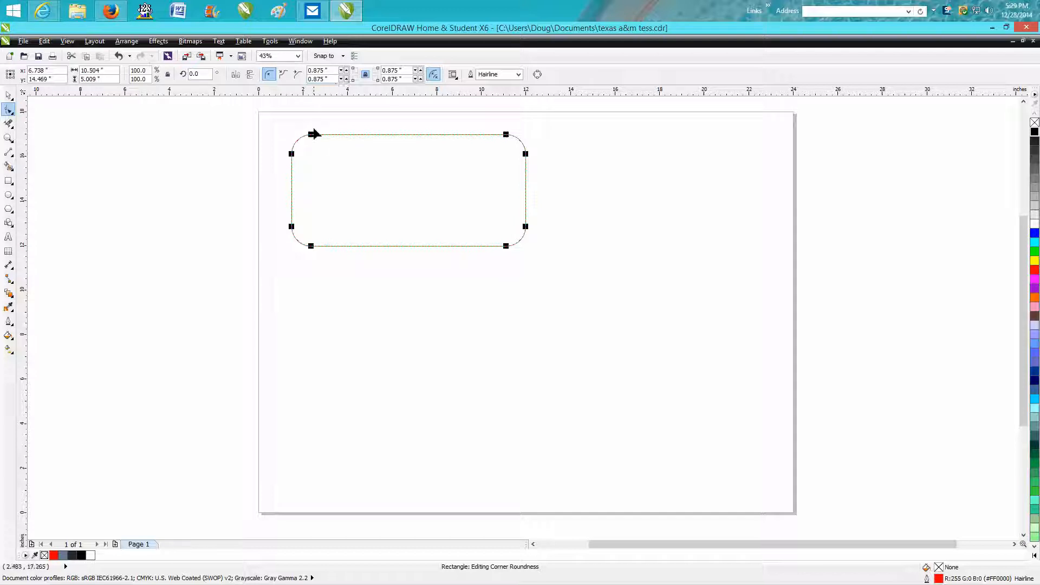
left_click_drag(311, 135, 301, 139)
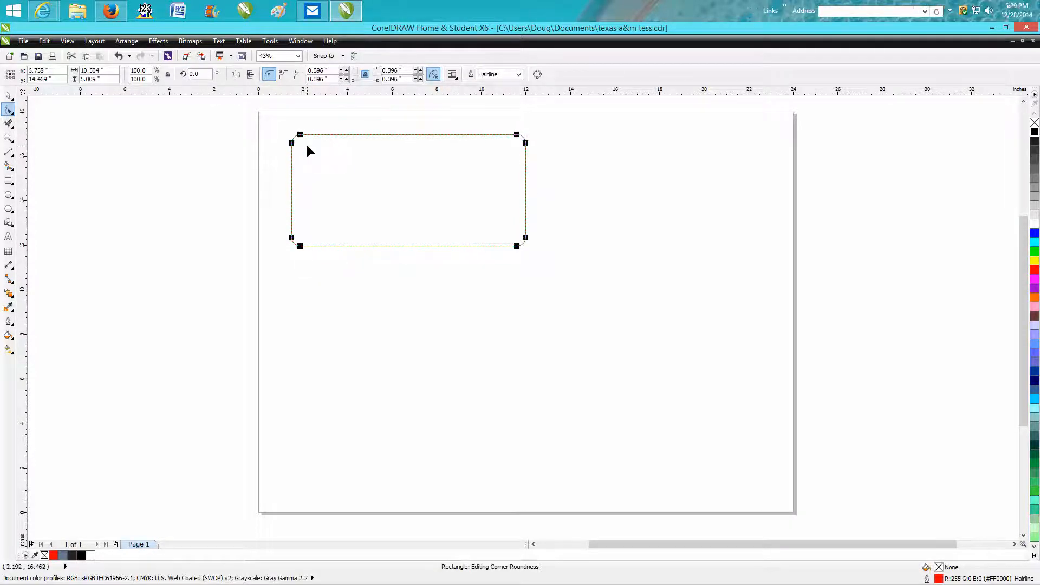
Set the corner radius of the rectangle to 0.25 inch.
double_click(335, 79)
type("25")
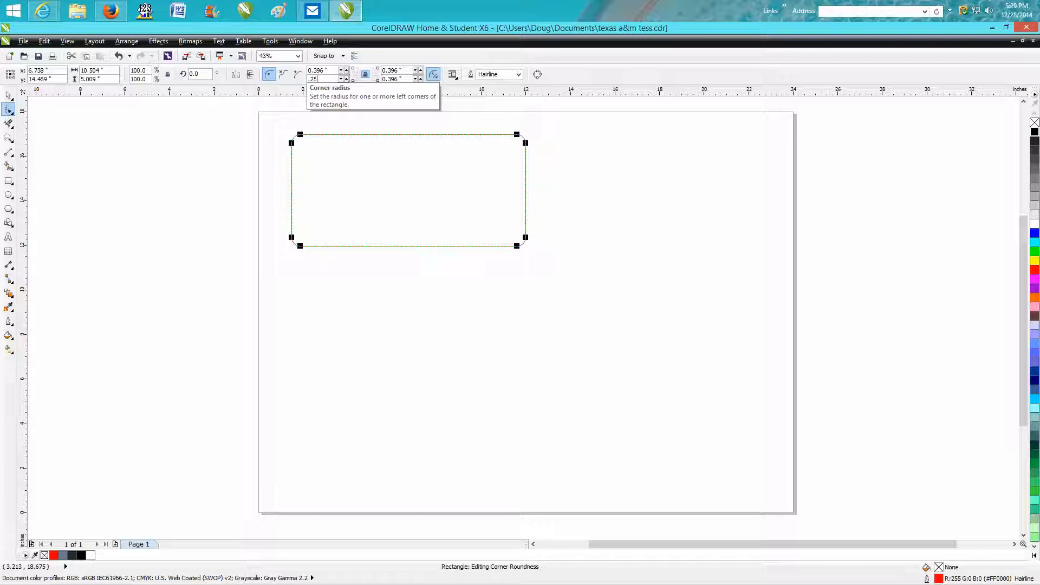
key("Return")
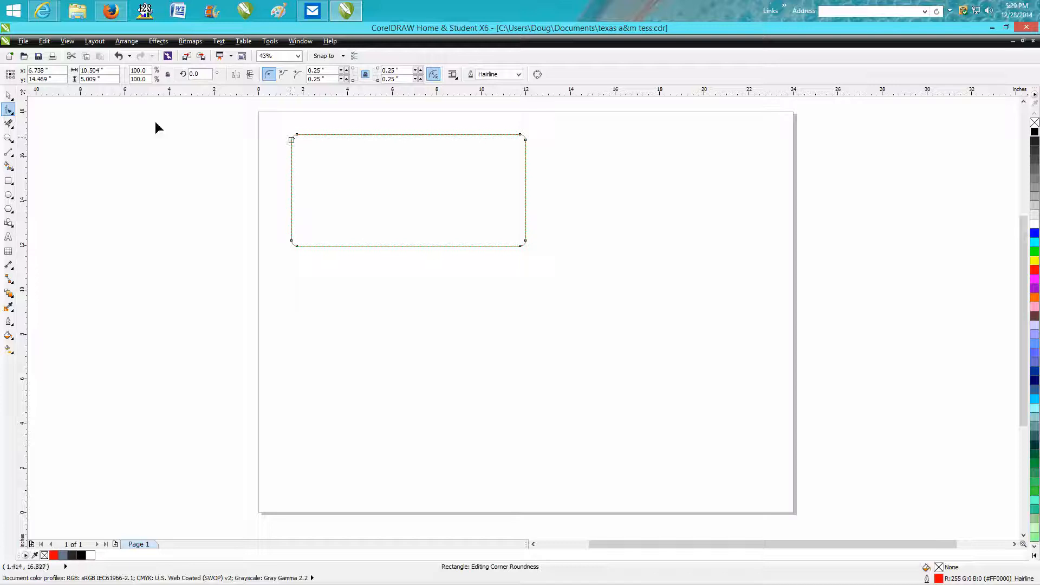
Delete the rounded rectangle and draw a new one about 8.7 by 3.9 inches in the page's upper-left area.
left_click(6, 96)
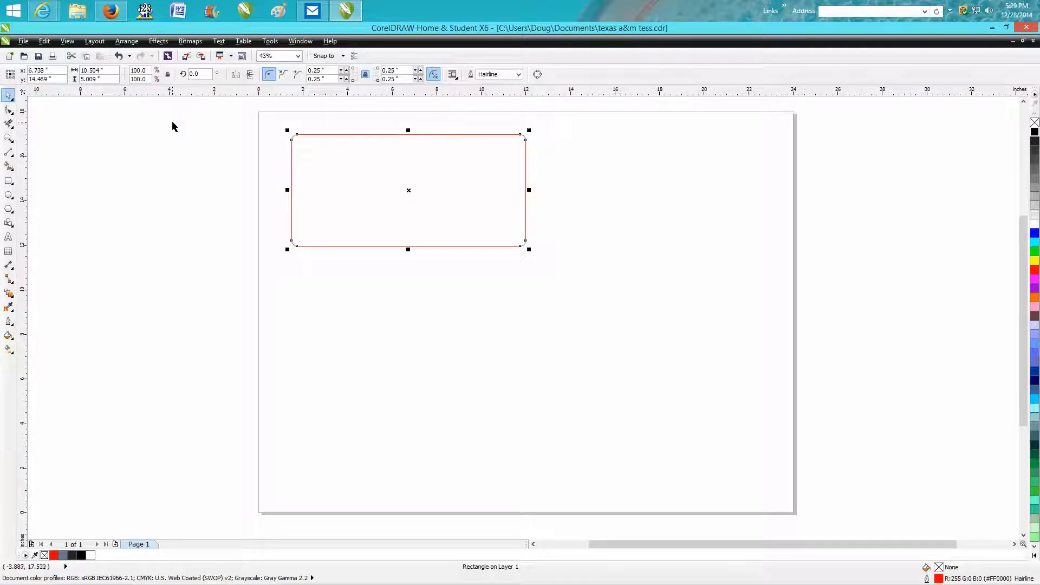
key("Delete")
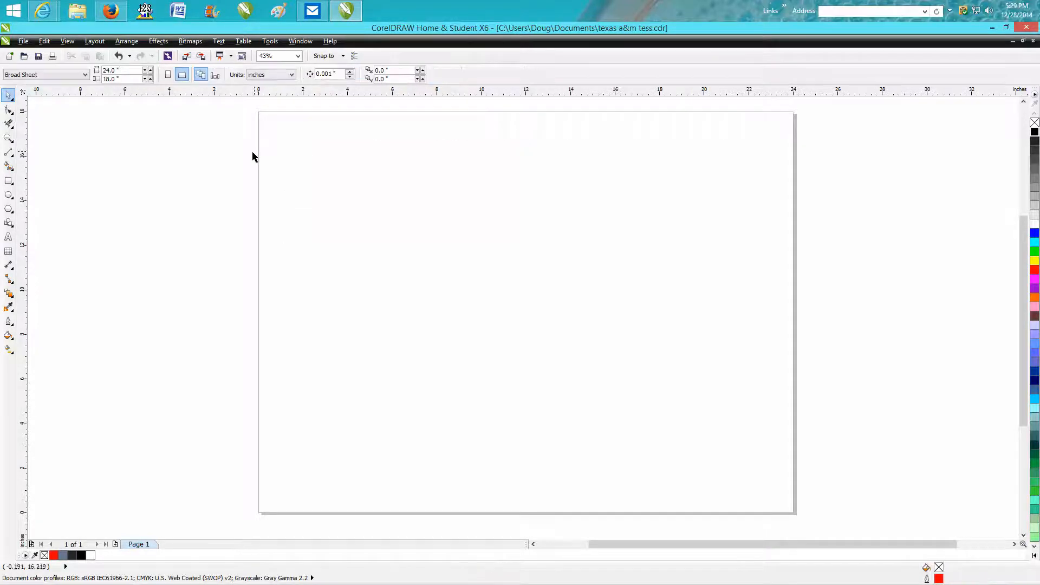
left_click(8, 182)
left_click_drag(282, 136, 477, 223)
left_click(8, 96)
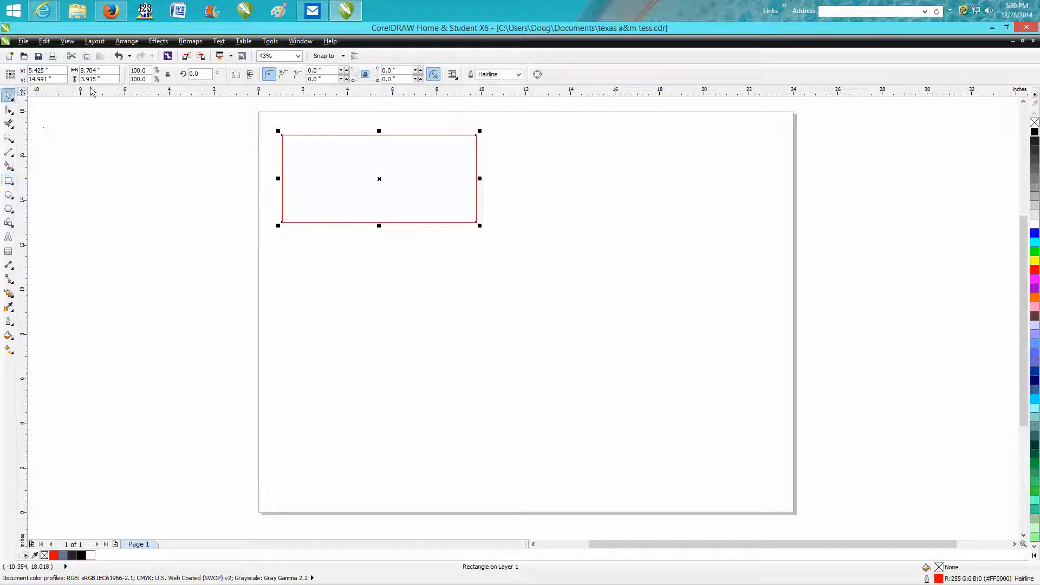
Round all four corners of the new rectangle together with a 0.25 inch radius, and undo the rounding.
left_click(365, 74)
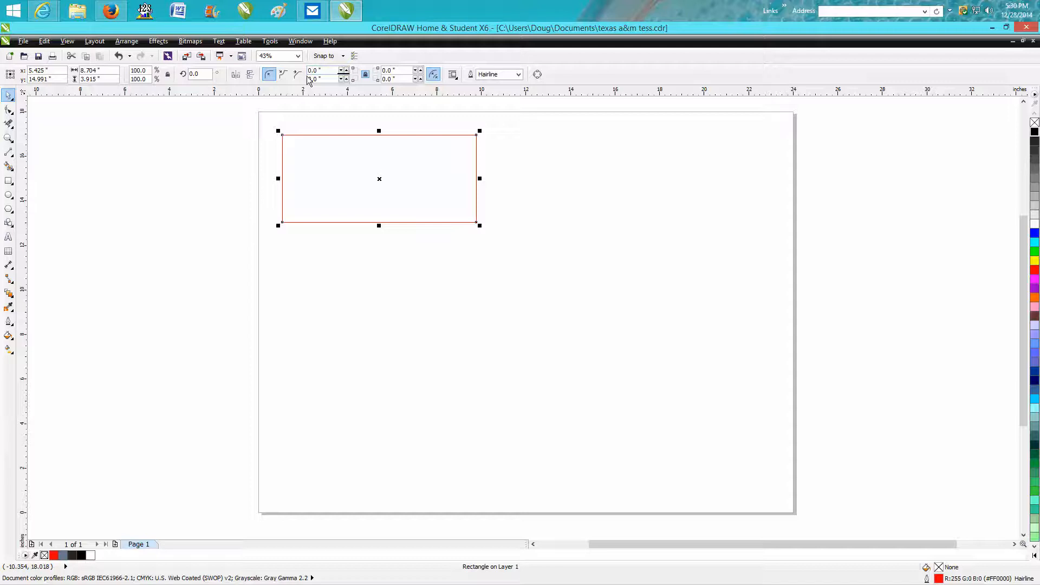
left_click(365, 75)
left_click(368, 75)
left_click(317, 71)
type(".25")
key("Return")
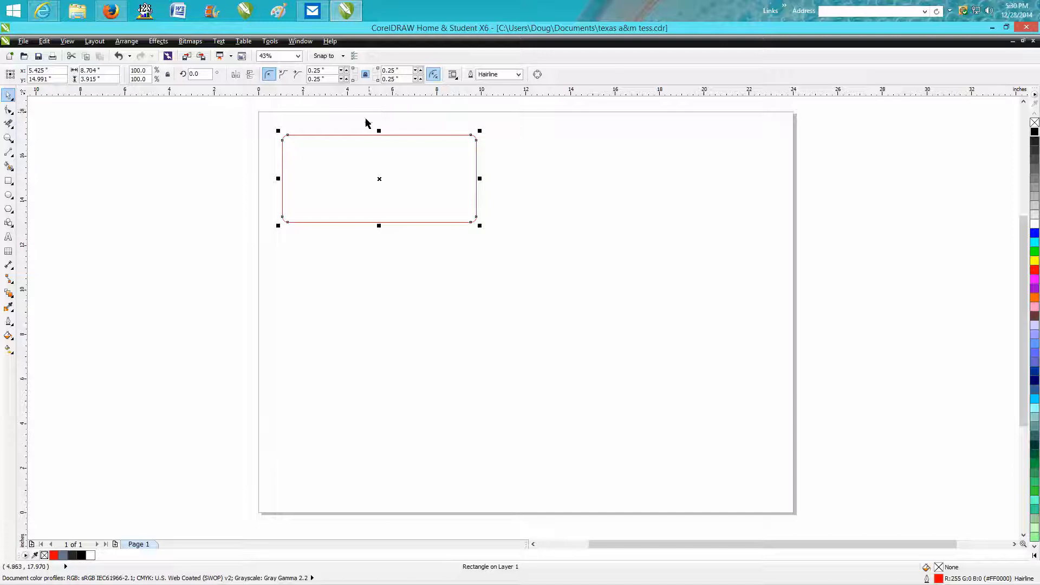
left_click(118, 56)
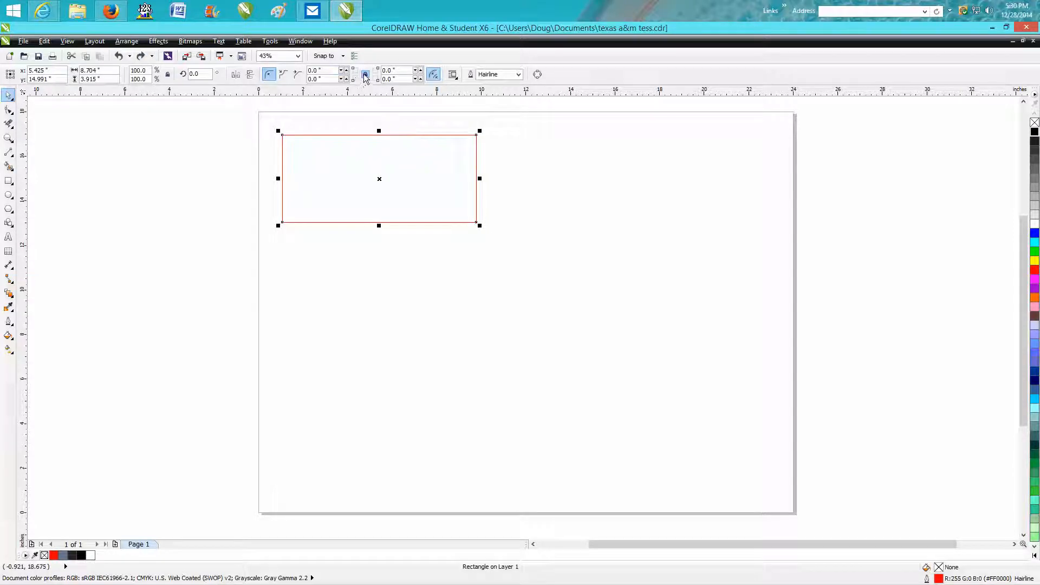
Round only the rectangle's two upper corners by 0.5 inch with unlinked corner editing, and undo it to restore linked square corners.
left_click(328, 70)
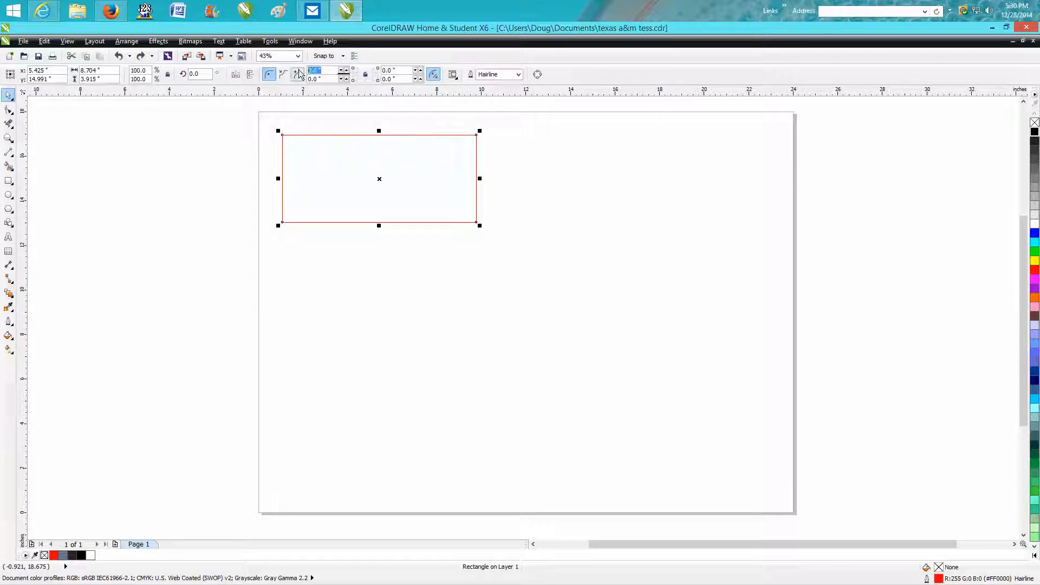
type(".5")
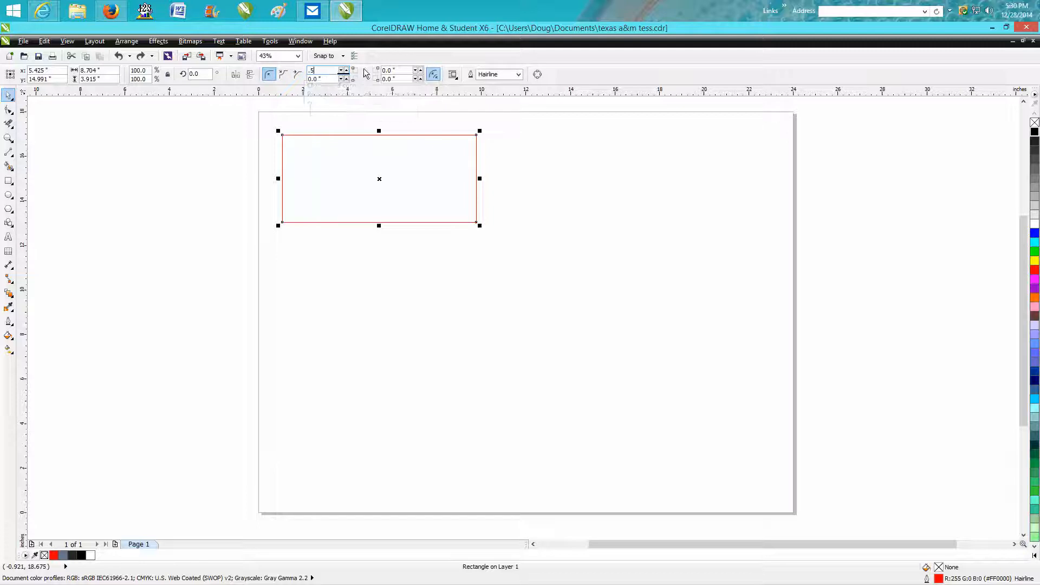
key("Tab")
type(".5")
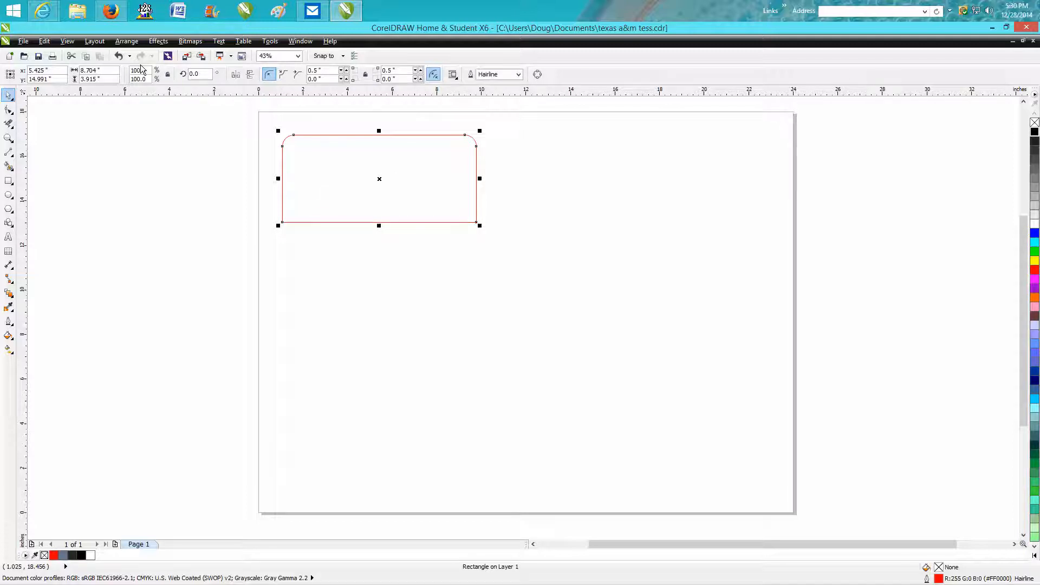
left_click(120, 55)
left_click(369, 76)
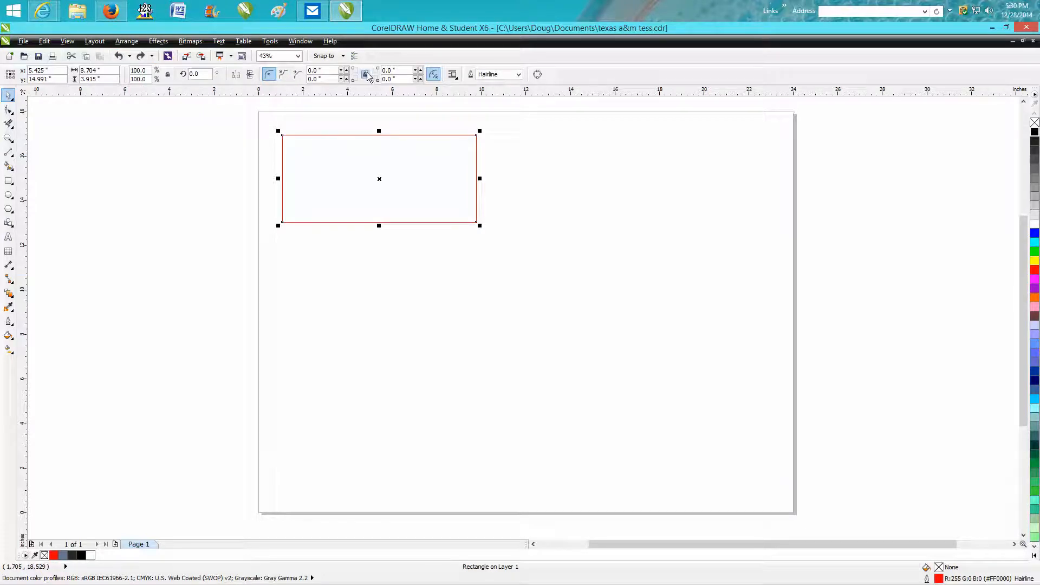
Chamfer all four corners of the rectangle by 0.5 inch, and undo the chamfer.
left_click(297, 74)
left_click(327, 71)
type("0.5")
key("Return")
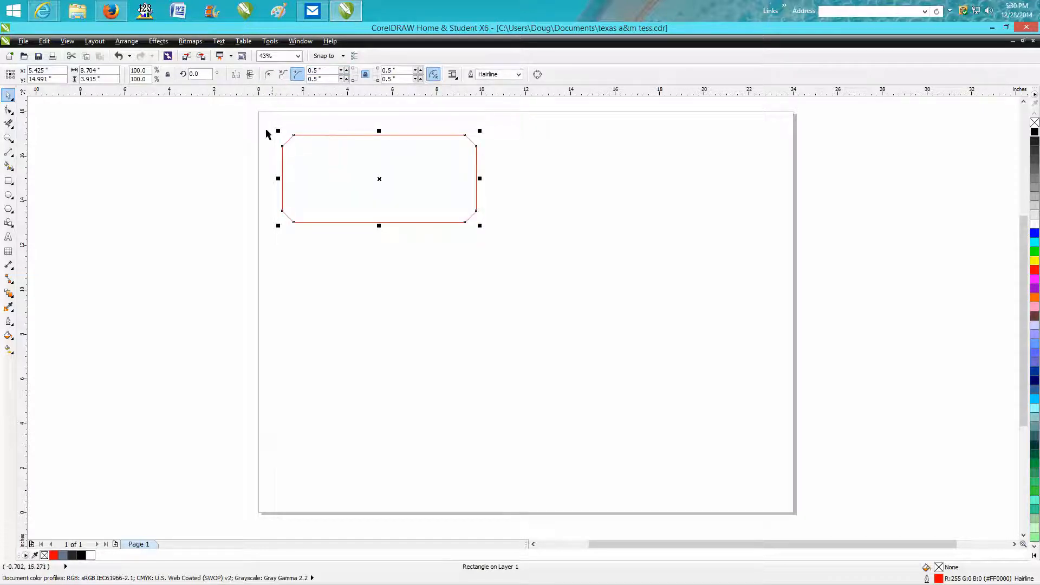
left_click(118, 57)
Apply scalloped corners with a 0.5 inch radius to all four corners of the rectangle.
left_click(284, 75)
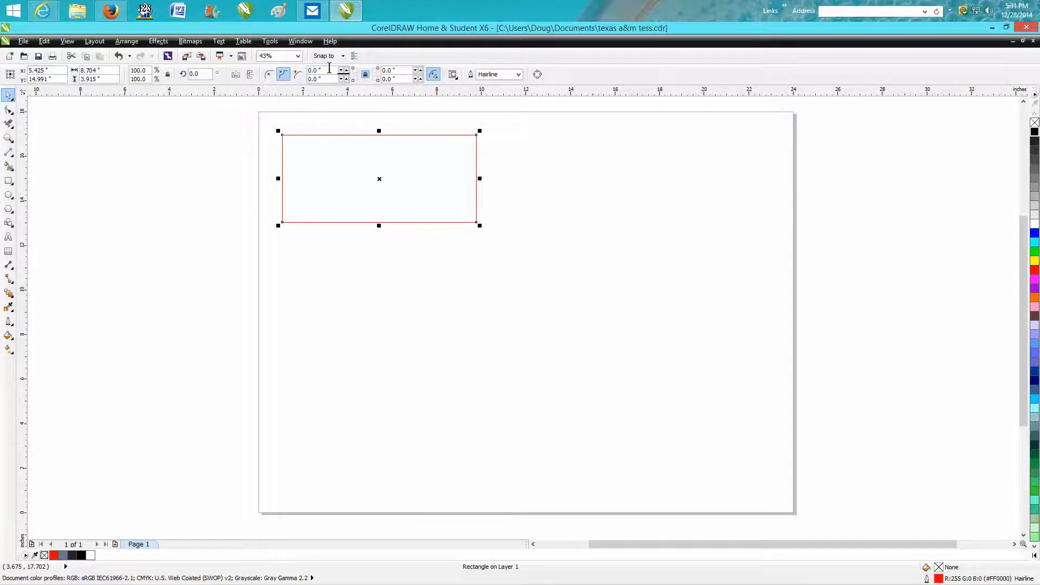
left_click_drag(322, 70, 265, 71)
type(".5")
key("Return")
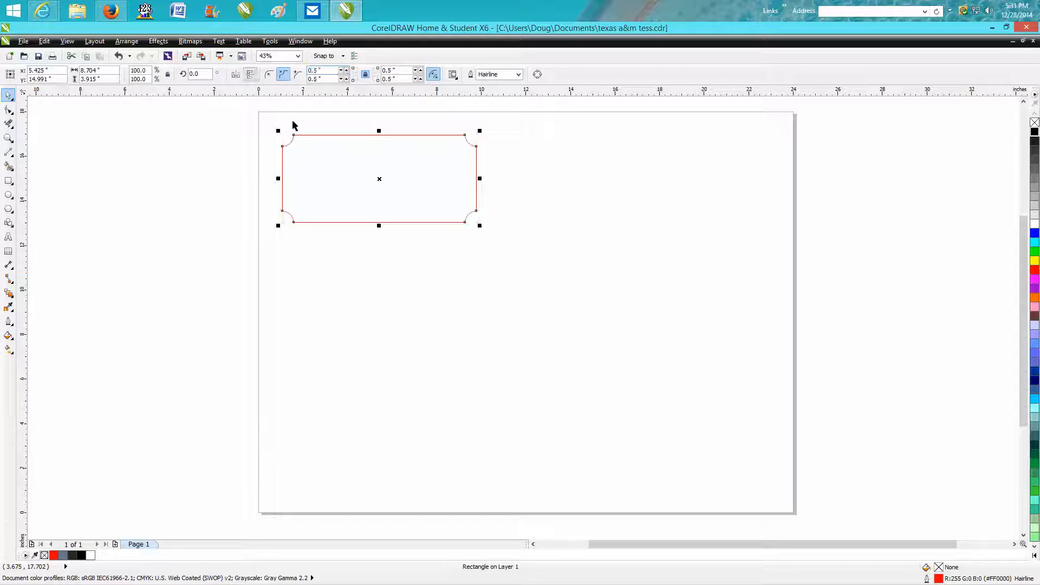
Fill the scalloped rectangle with Smart Fill and recolor the fill black, and undo both changes.
left_click(9, 166)
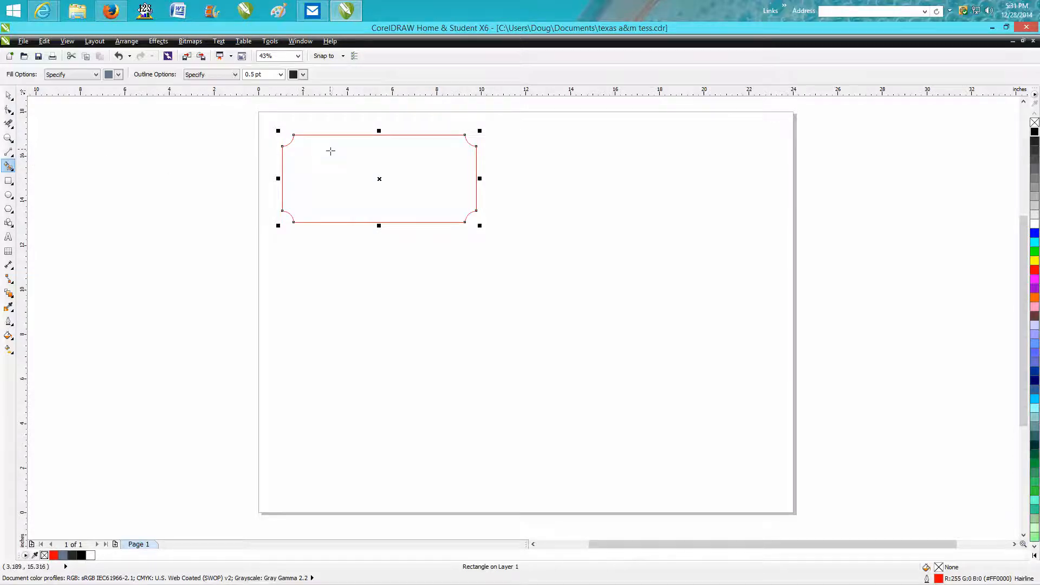
left_click(330, 151)
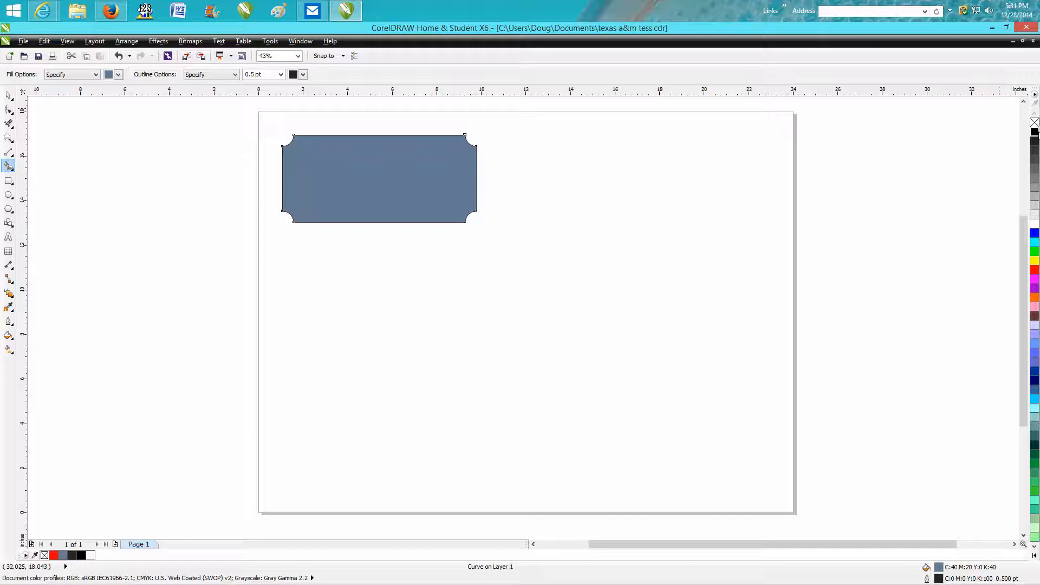
left_click(1035, 132)
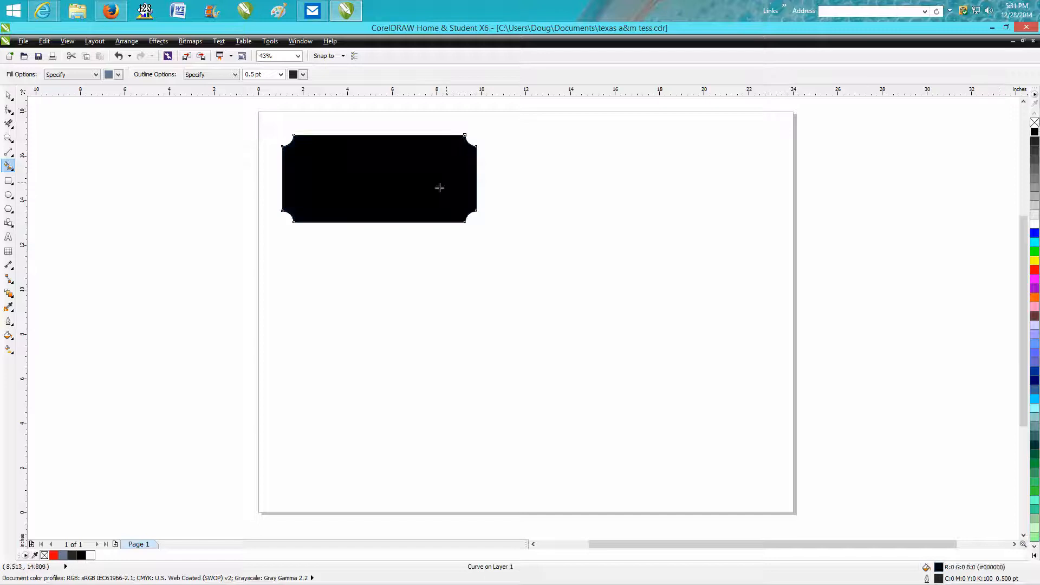
left_click(8, 96)
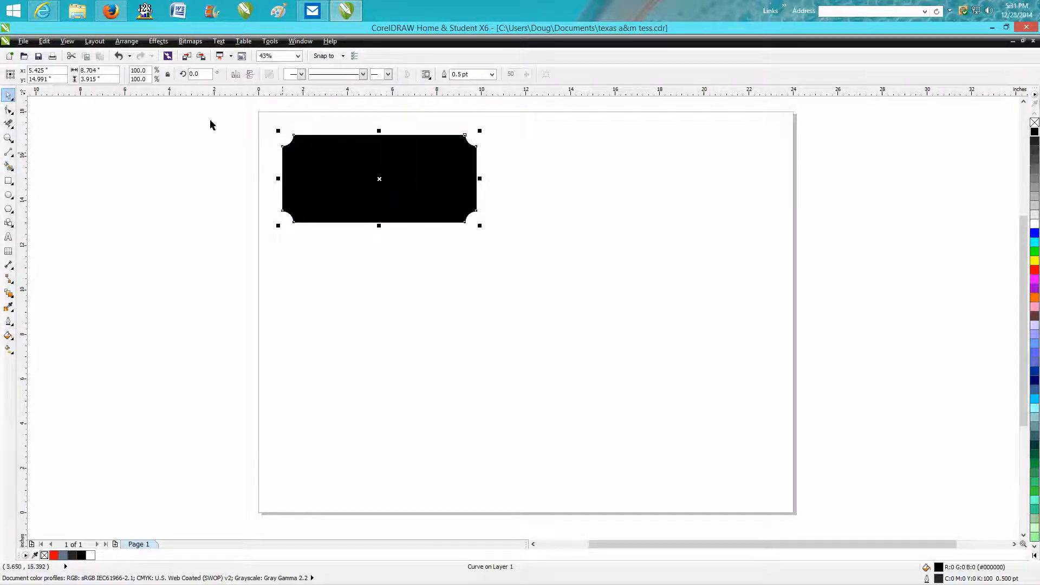
left_click(119, 56)
left_click(118, 56)
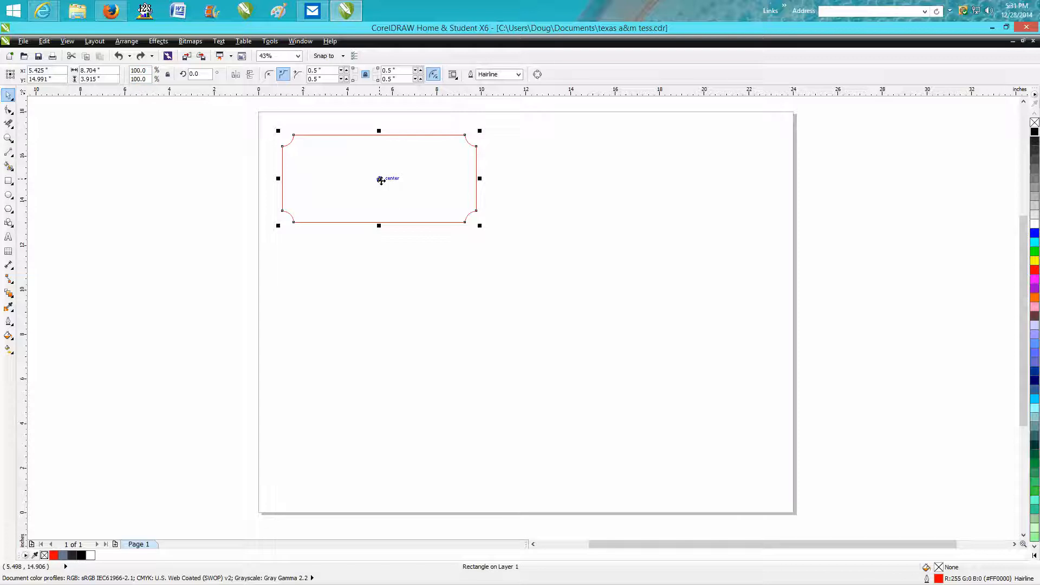
Center the scalloped rectangle on the page and place the "Best Dad Ever" text centered inside it, scaled down to about 5.2 inches wide.
key("p")
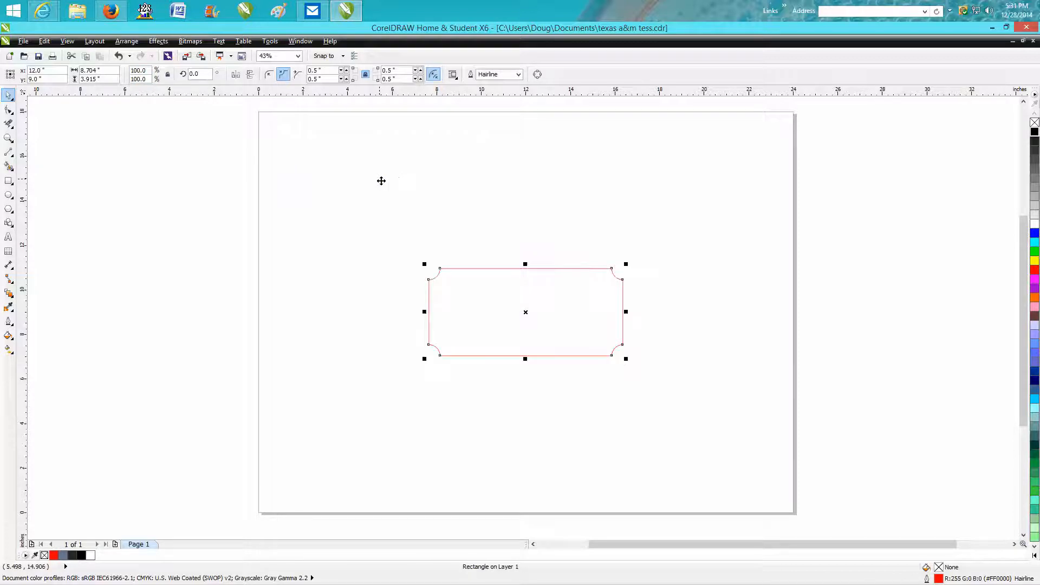
scroll(428, 239, "down", 5)
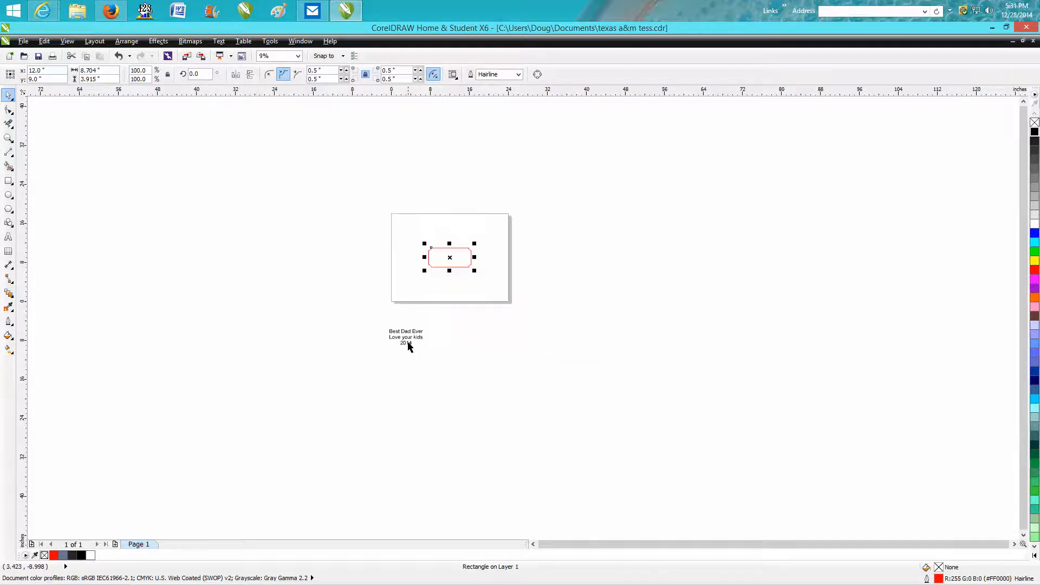
left_click(407, 340)
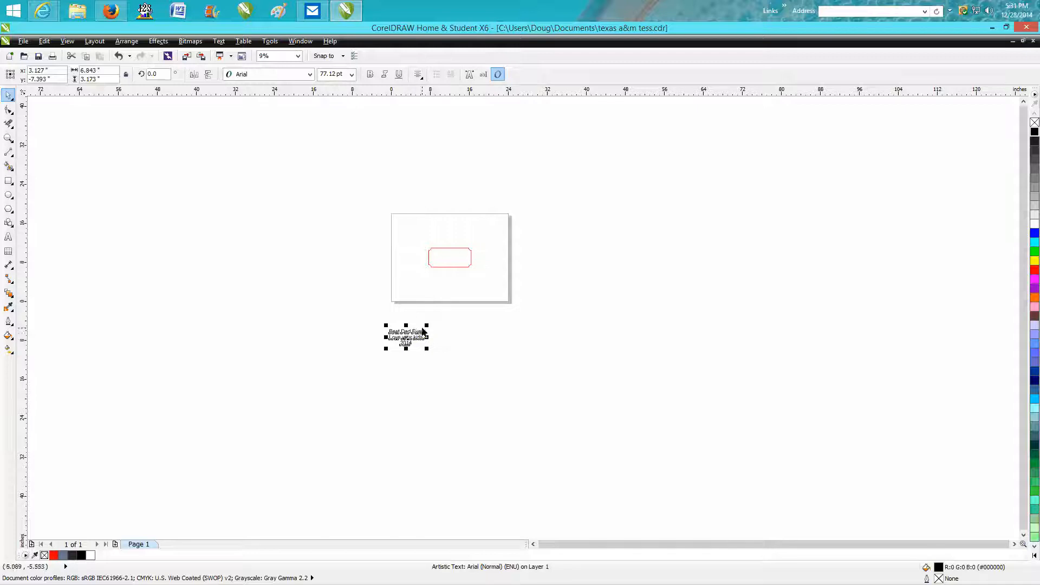
left_click_drag(427, 325, 419, 329)
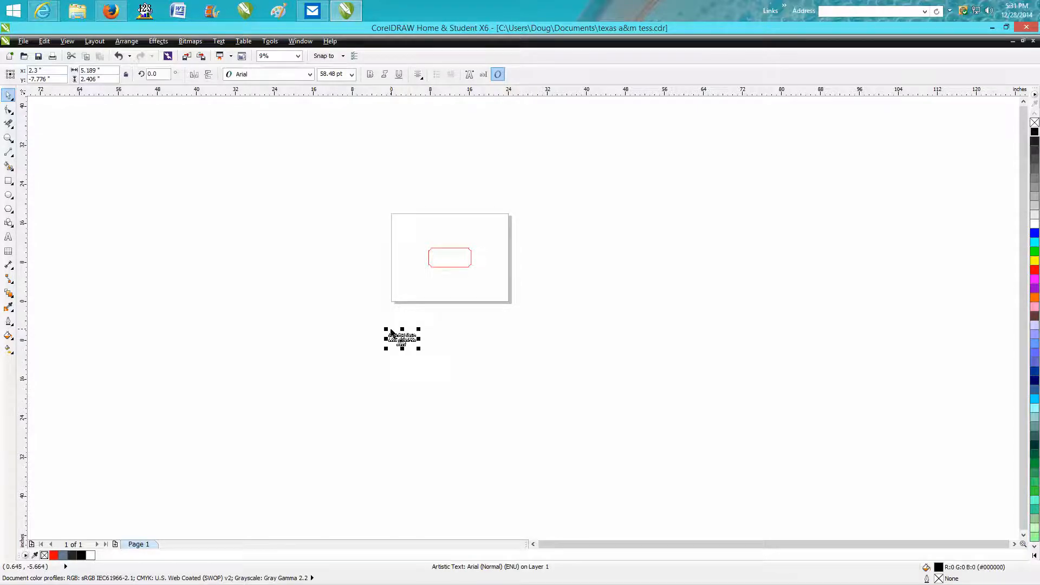
key("p")
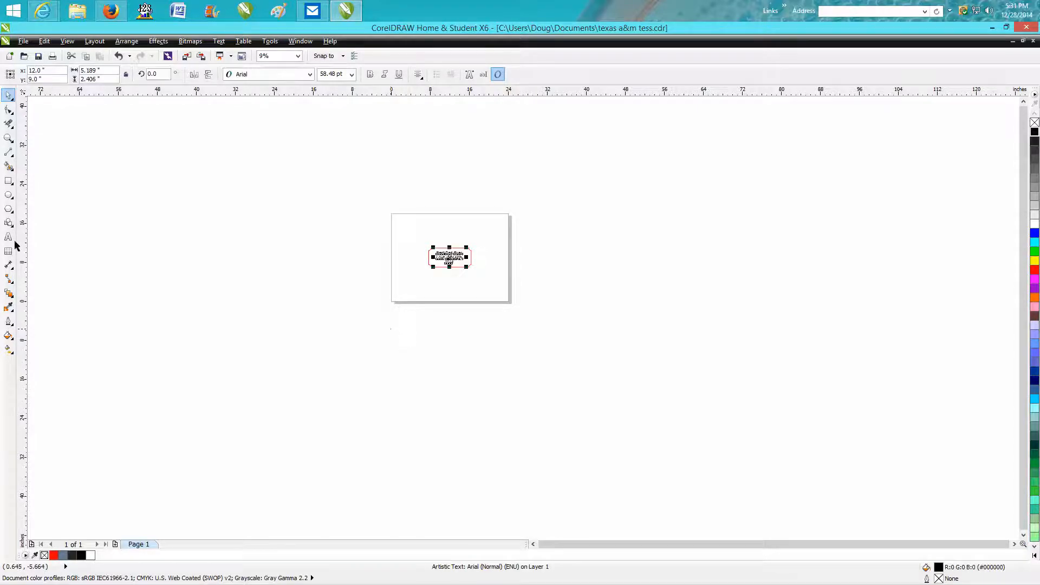
Widen the text to about 6.3 inches centered on the page, and stretch it upward to about 2.7 inches high.
left_click(9, 138)
left_click_drag(393, 223, 520, 284)
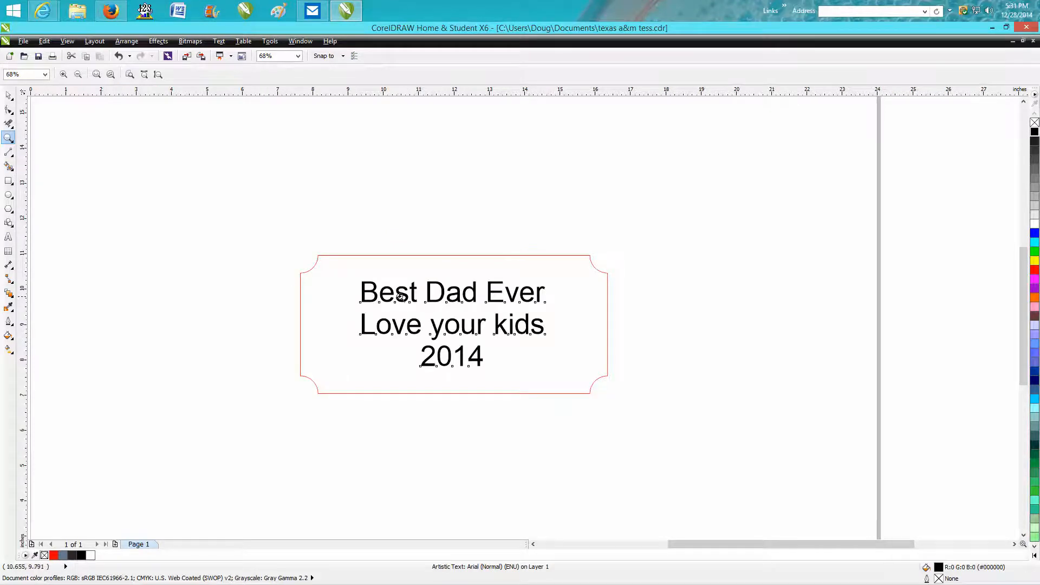
left_click(9, 95)
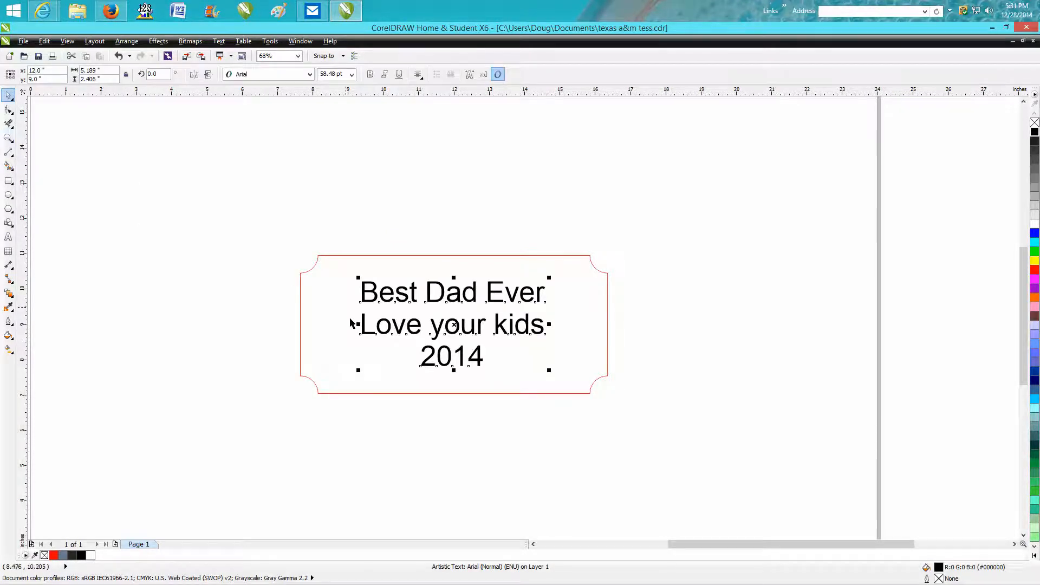
left_click_drag(356, 325, 318, 324)
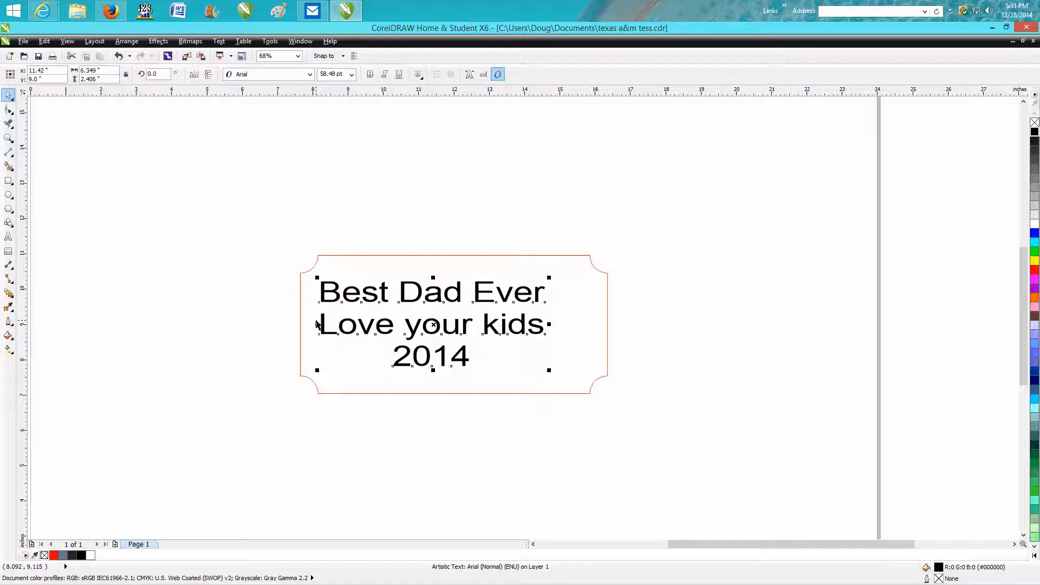
key("p")
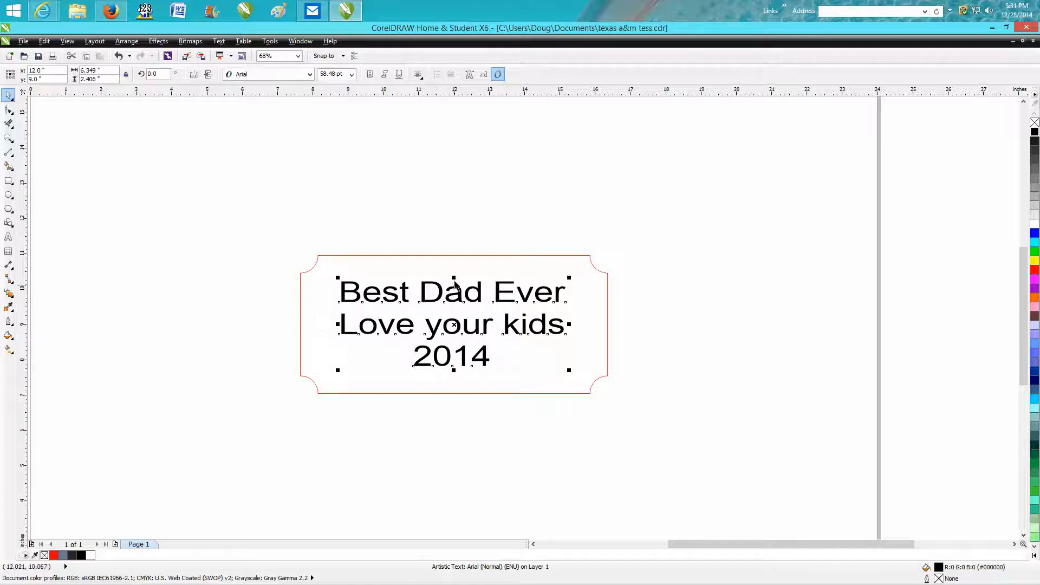
left_click_drag(458, 276, 458, 269)
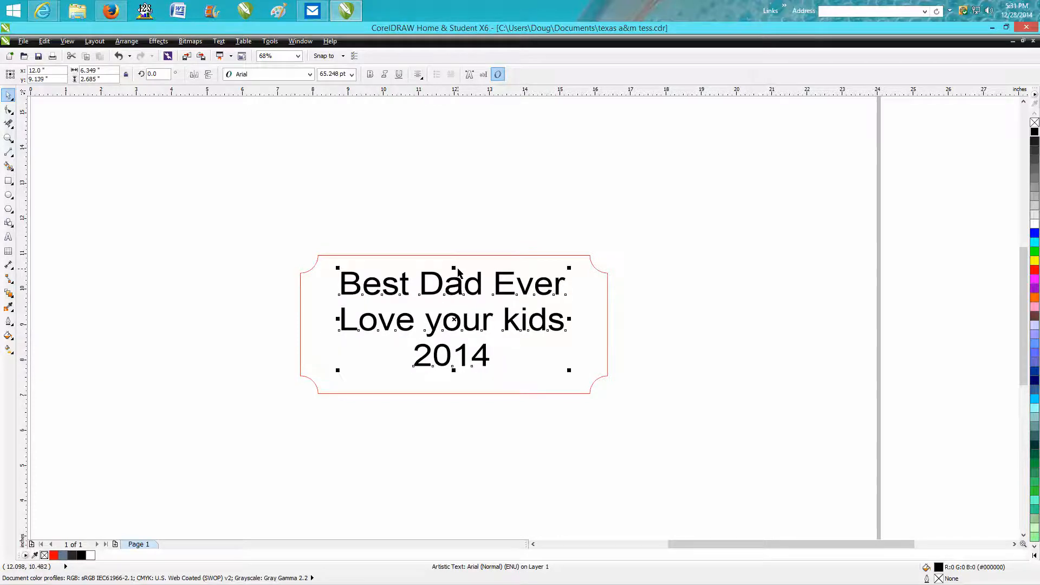
Center the text on the page, and move the text and the scalloped rectangle aside toward the page's right edge.
key("p")
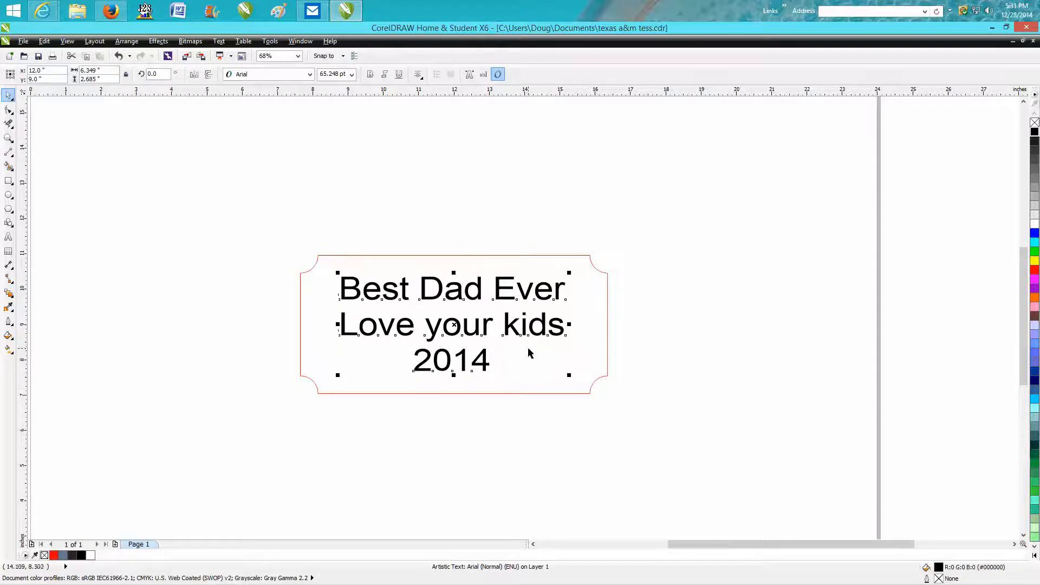
scroll(534, 350, "down", 2)
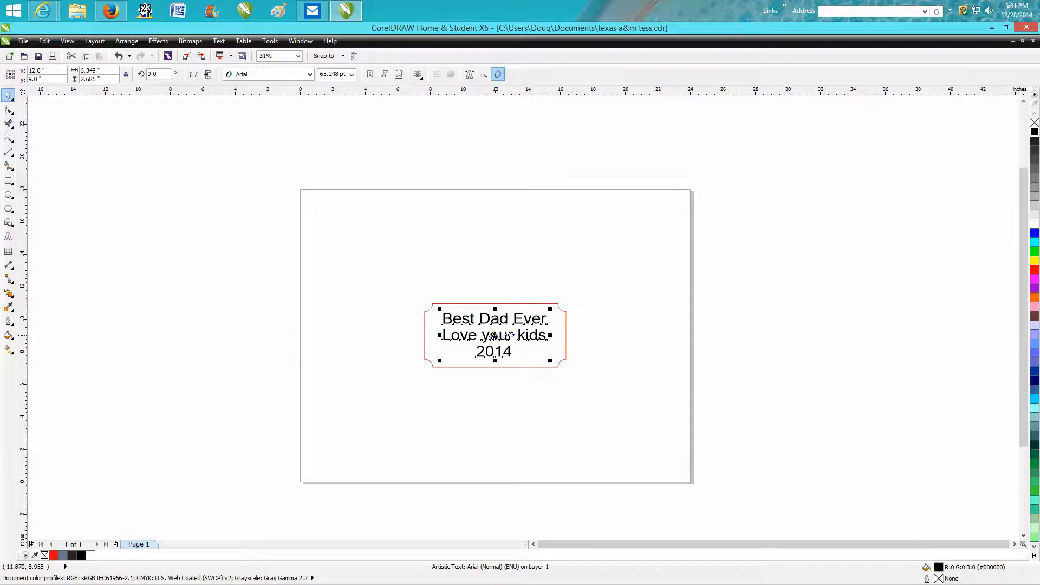
left_click_drag(494, 336, 678, 313)
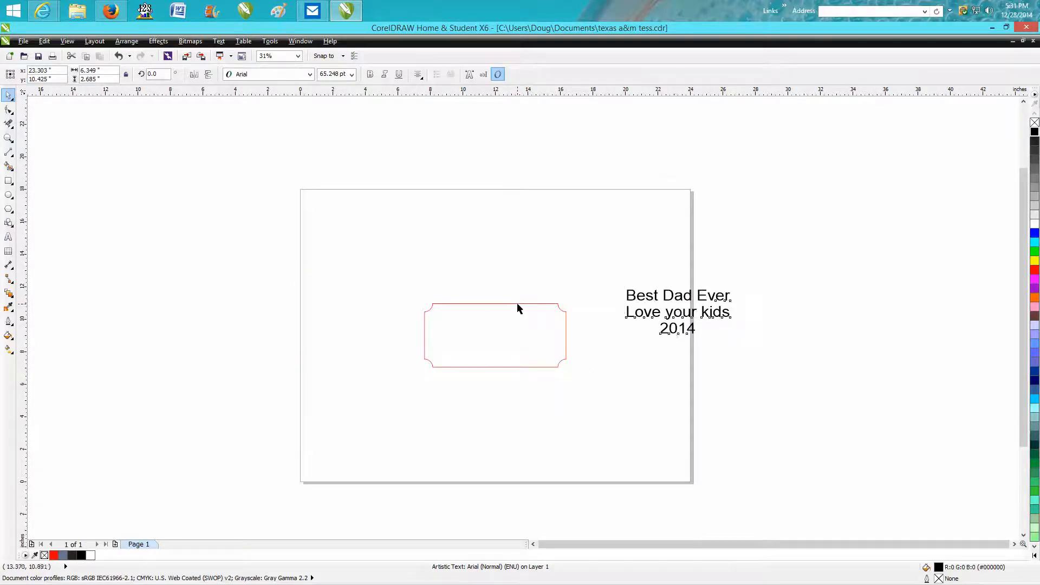
left_click(513, 332)
left_click_drag(496, 334, 636, 390)
Draw a rectangle about 13 by 9 inches at the page's upper-left corner and nudge it to align exactly with the page edges.
left_click(8, 181)
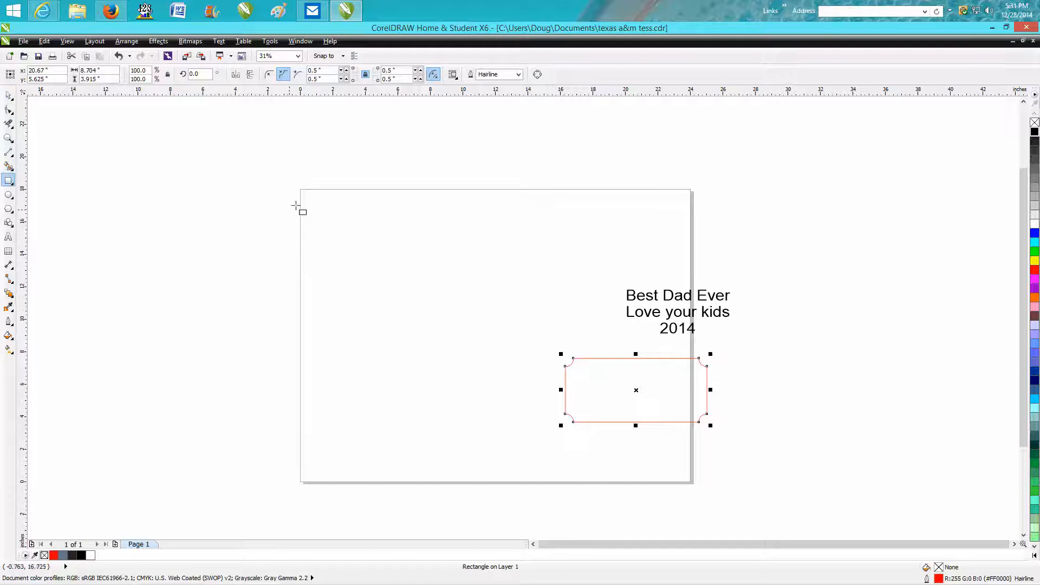
left_click_drag(301, 189, 512, 336)
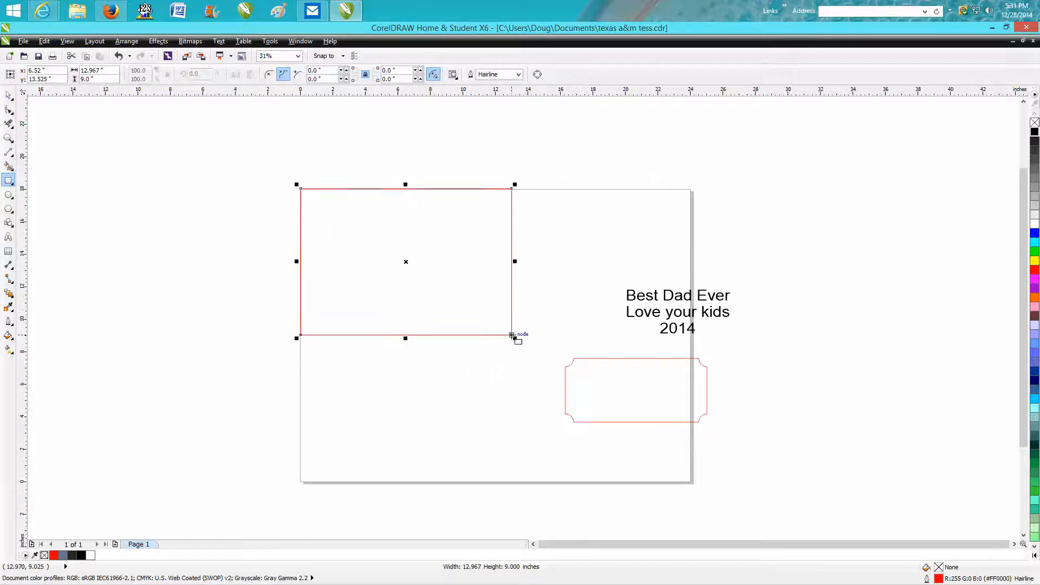
left_click(9, 138)
left_click_drag(292, 172, 354, 221)
left_click(8, 95)
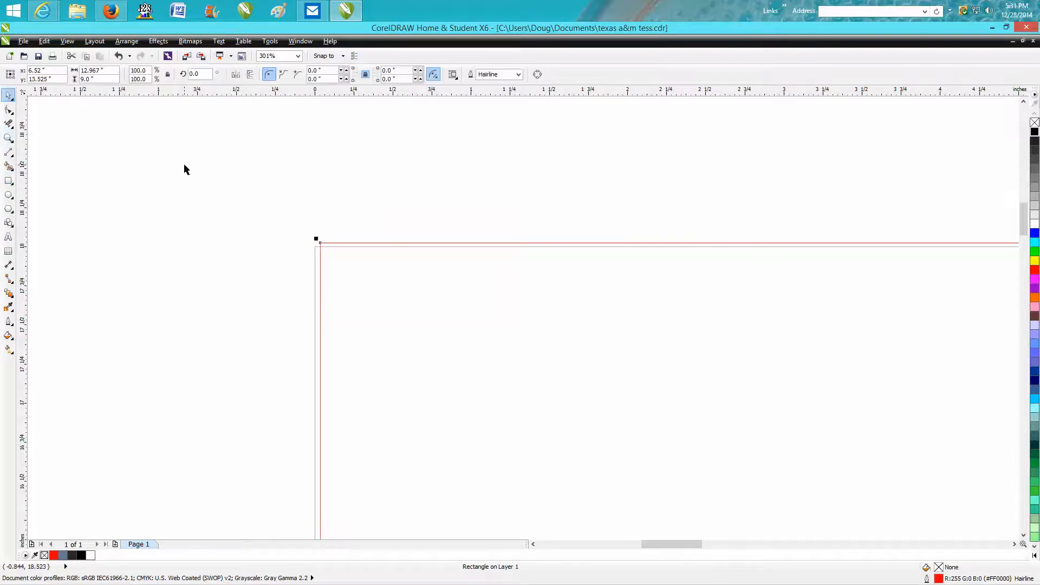
key("Down")
key("Down")
key("Down")
key("Down")
key("Down")
key("Down")
key("Down")
key("Down")
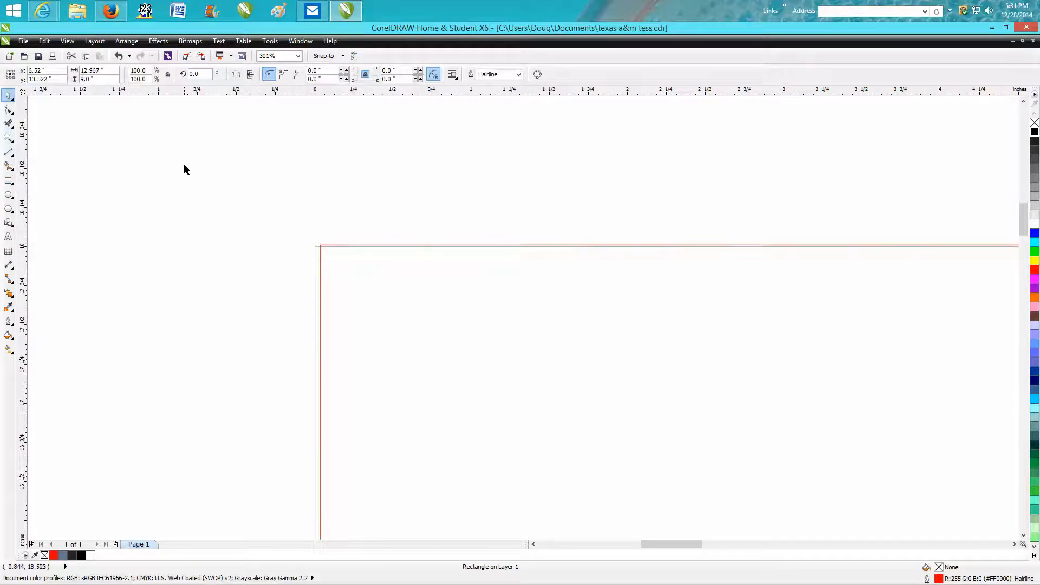
key("Down")
key("Down")
key("Down")
key("Left")
key("Left")
key("Left")
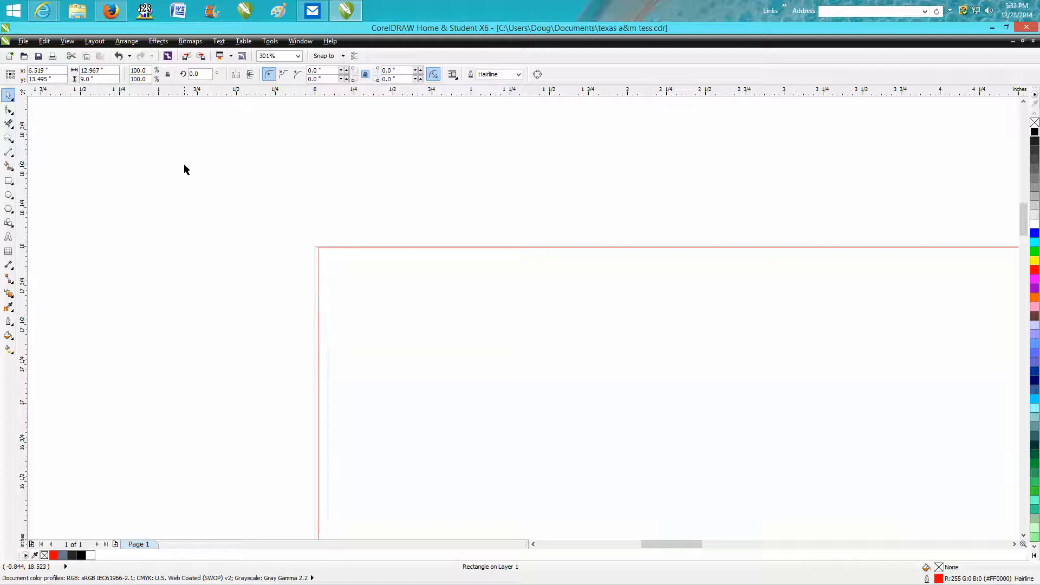
key("Left")
key("Left")
key("Left")
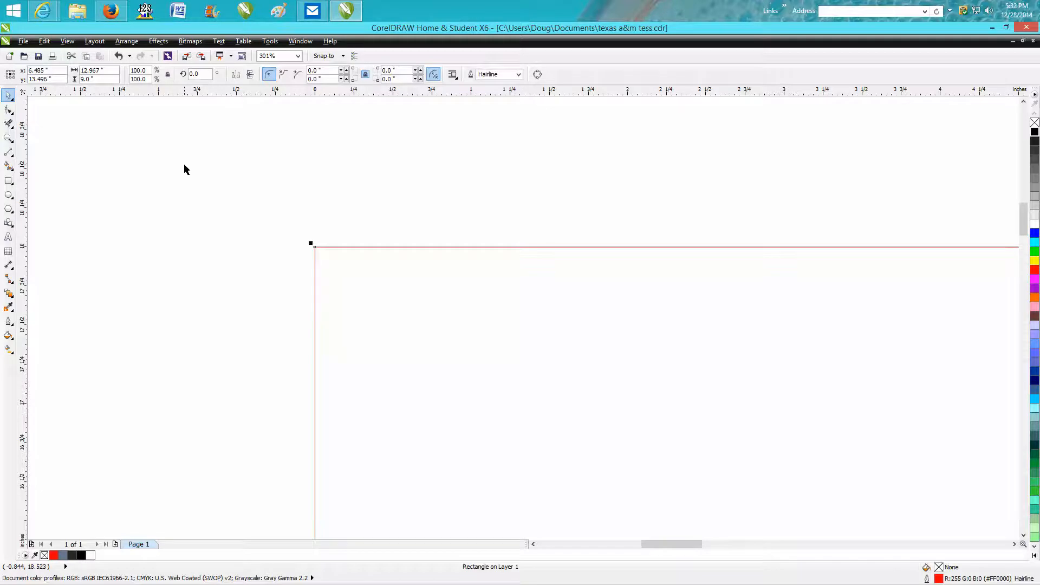
Move the scalloped rectangle inside the large rectangle near its upper-left corner, and undo an accidental move of the large rectangle.
scroll(365, 292, "down", 5)
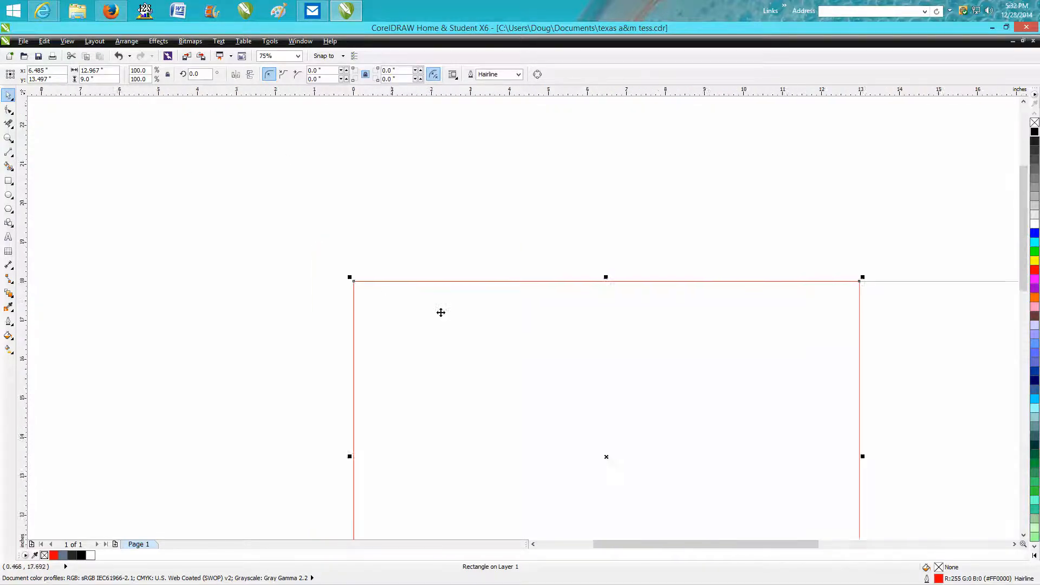
left_click(853, 516)
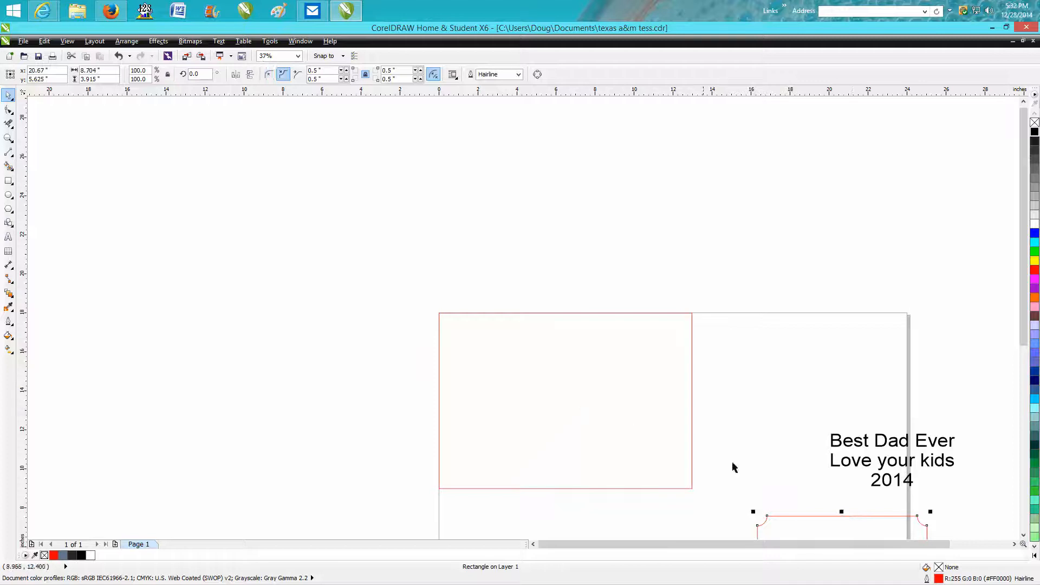
left_click_drag(840, 514, 541, 338)
left_click_drag(691, 490, 683, 452)
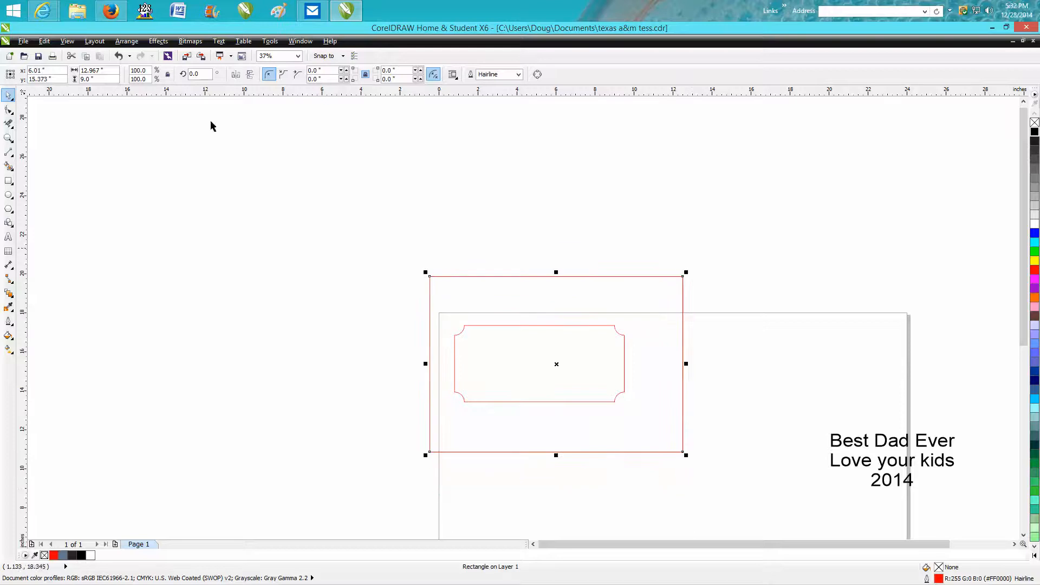
left_click(119, 56)
Shrink the outer rectangle to about 11.2 inches wide and 6.3 inches high, keeping its upper-left corner in place.
left_click_drag(565, 492, 565, 439)
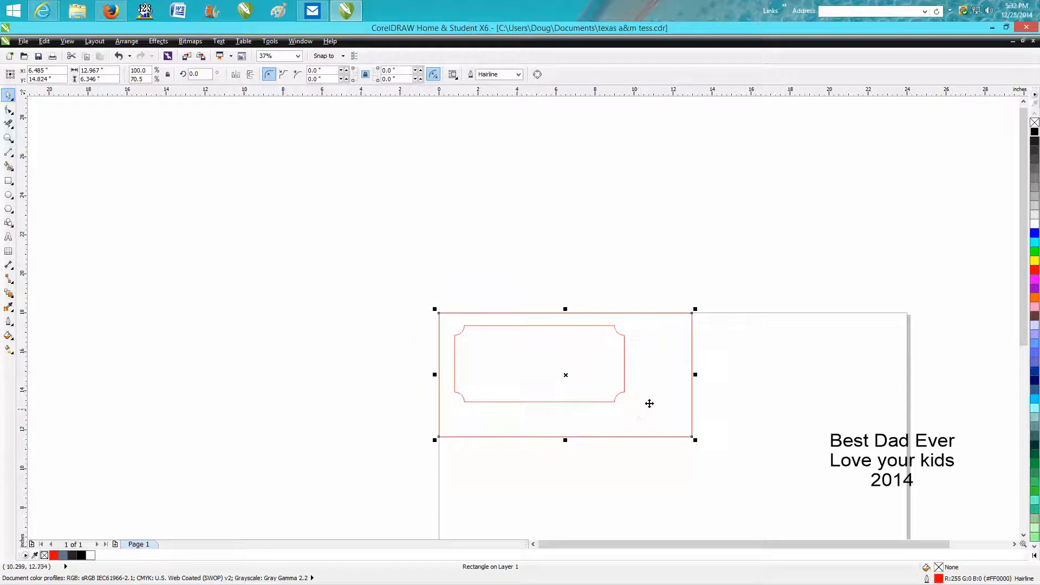
left_click_drag(695, 374, 661, 374)
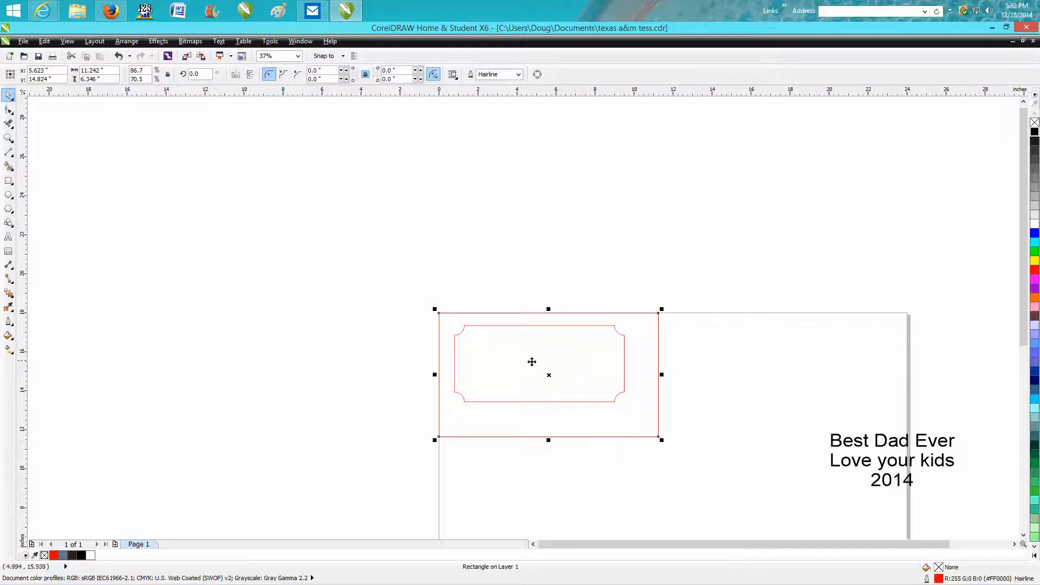
left_click(533, 301)
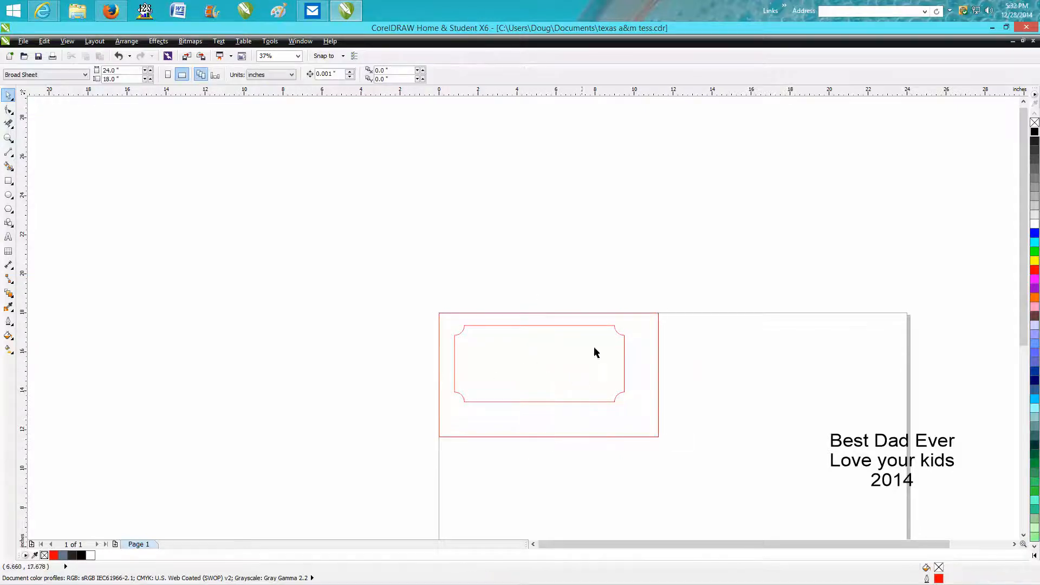
Set the outer rectangle's outline to 0.5 pt wide and black.
left_click(660, 361)
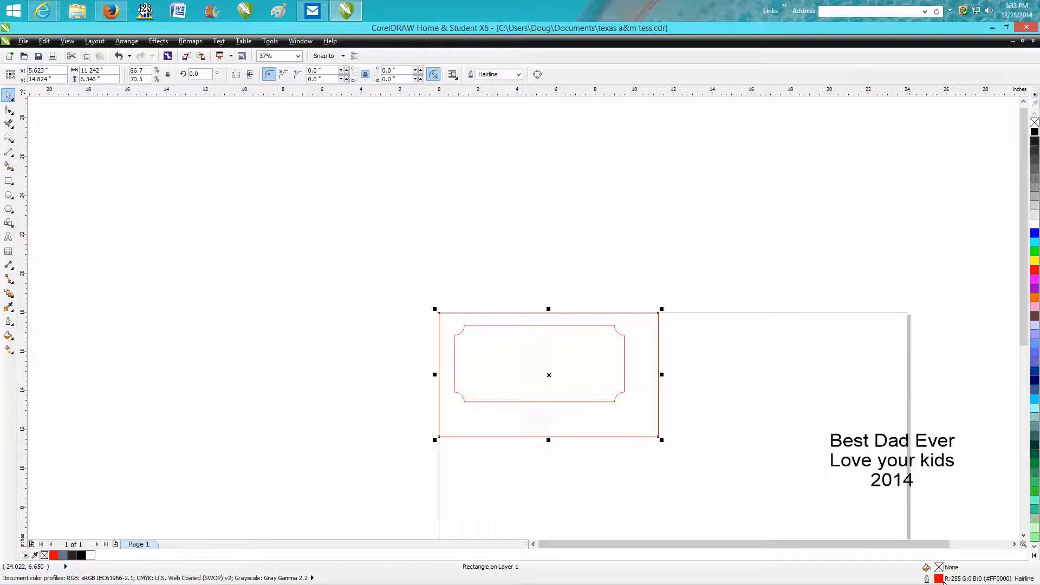
double_click(939, 579)
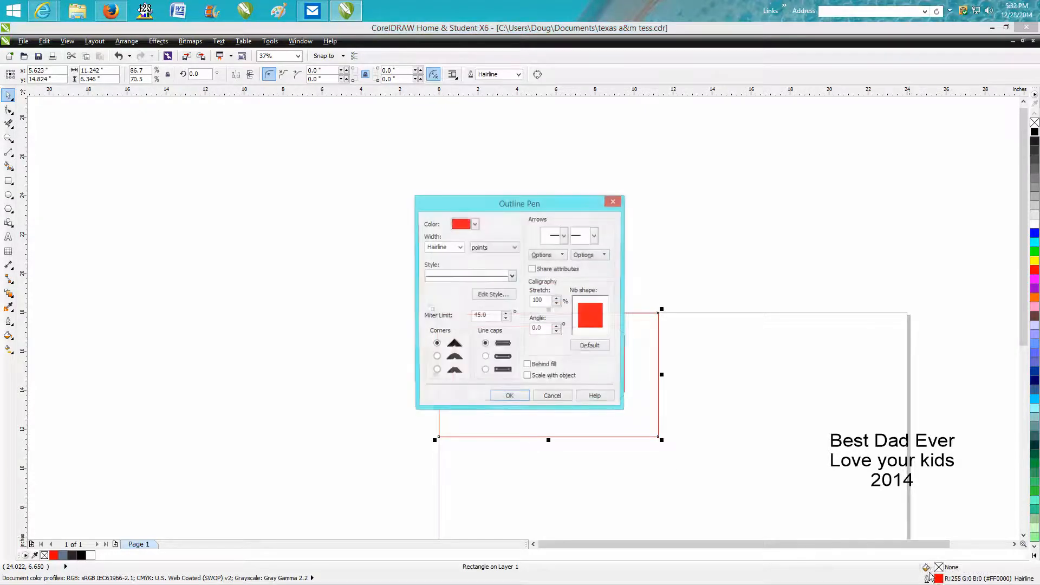
left_click(460, 248)
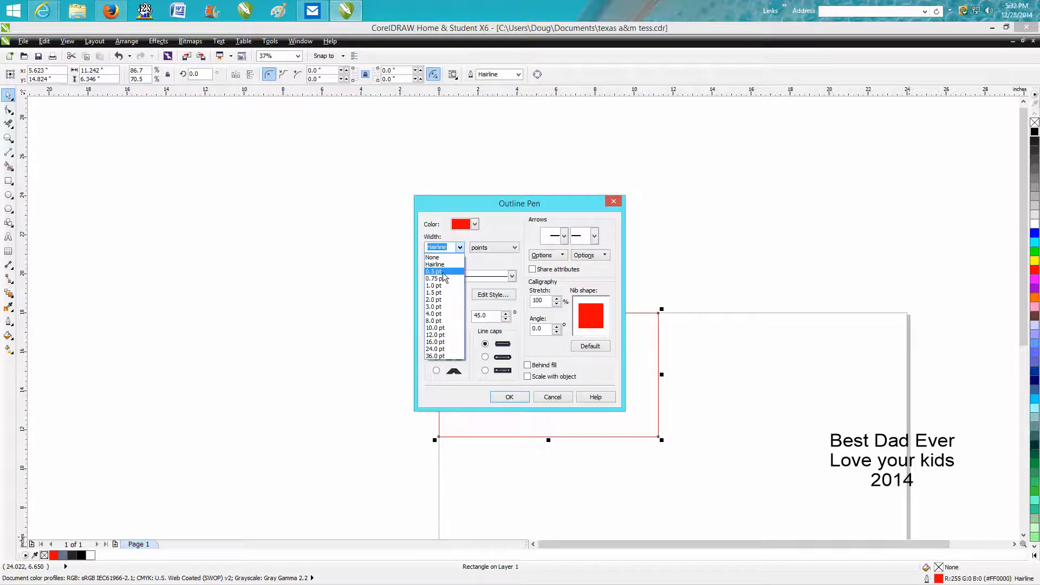
left_click(443, 272)
left_click(474, 223)
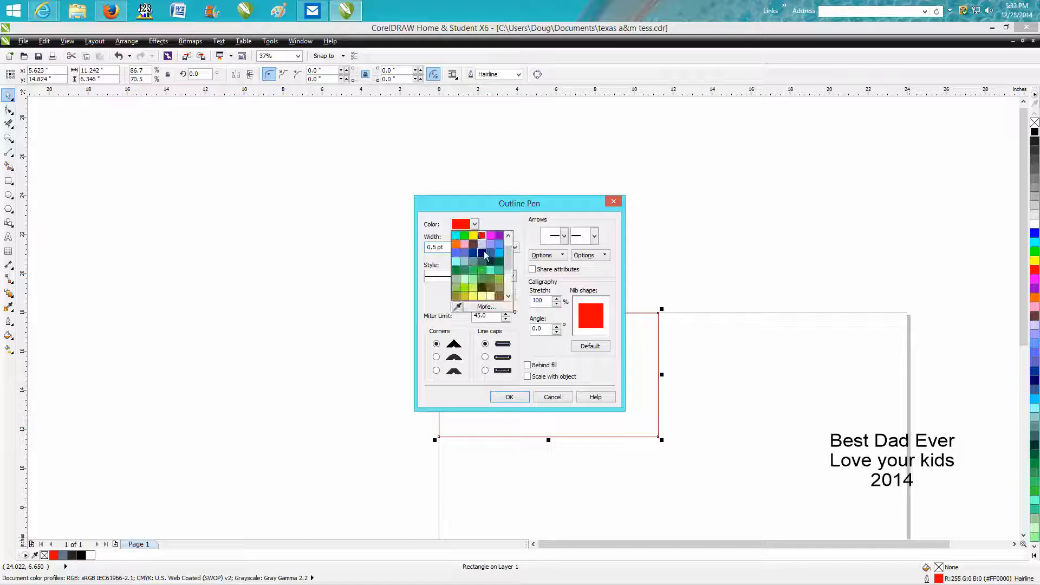
left_click_drag(507, 259, 508, 249)
left_click(457, 236)
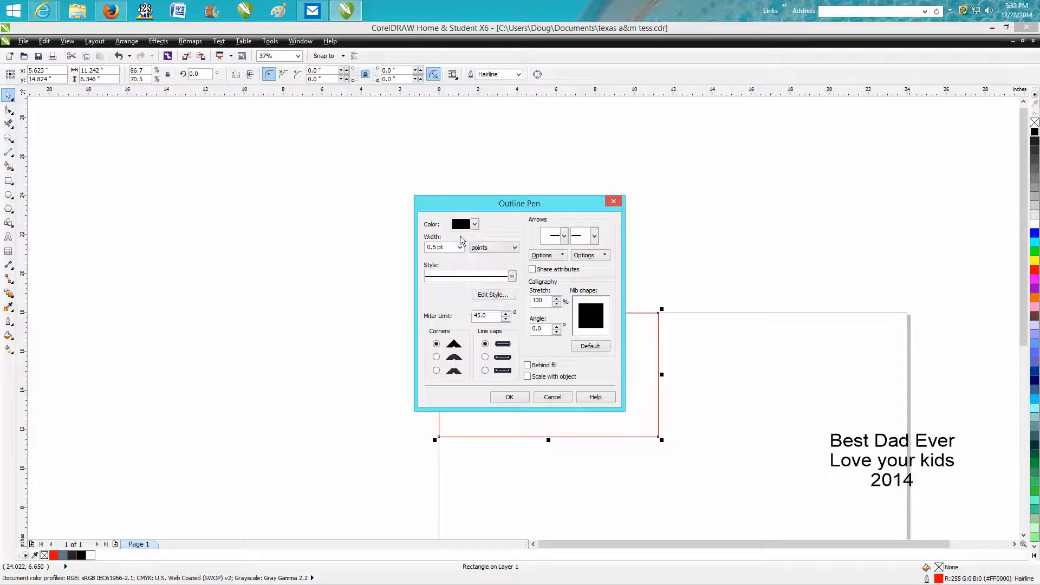
left_click(510, 397)
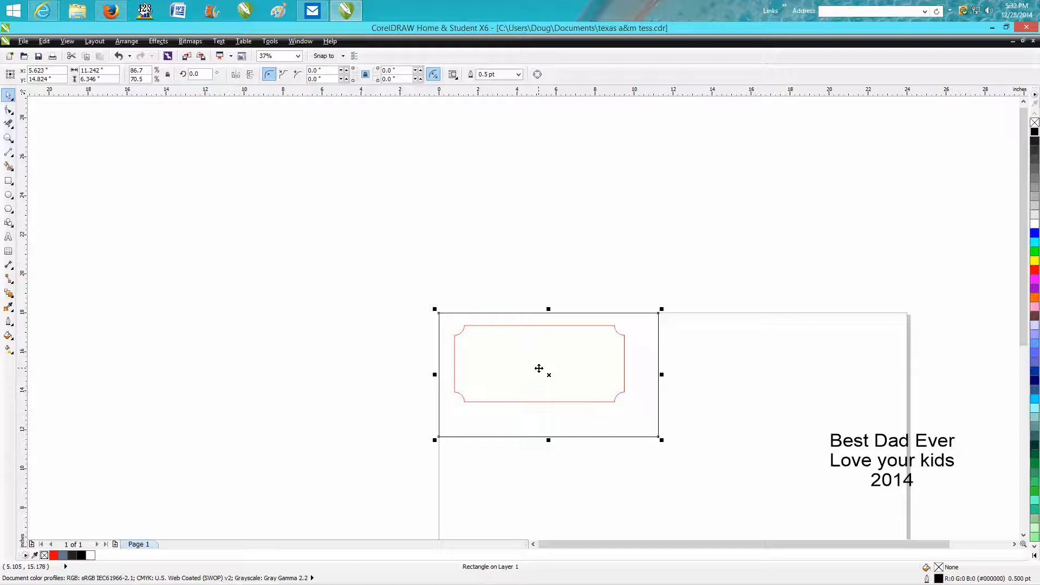
mouse_move(540, 365)
left_mouse_down()
mouse_move(569, 265)
mouse_move(524, 350)
mouse_move(534, 353)
left_mouse_up()
left_click(883, 444)
left_click(898, 448)
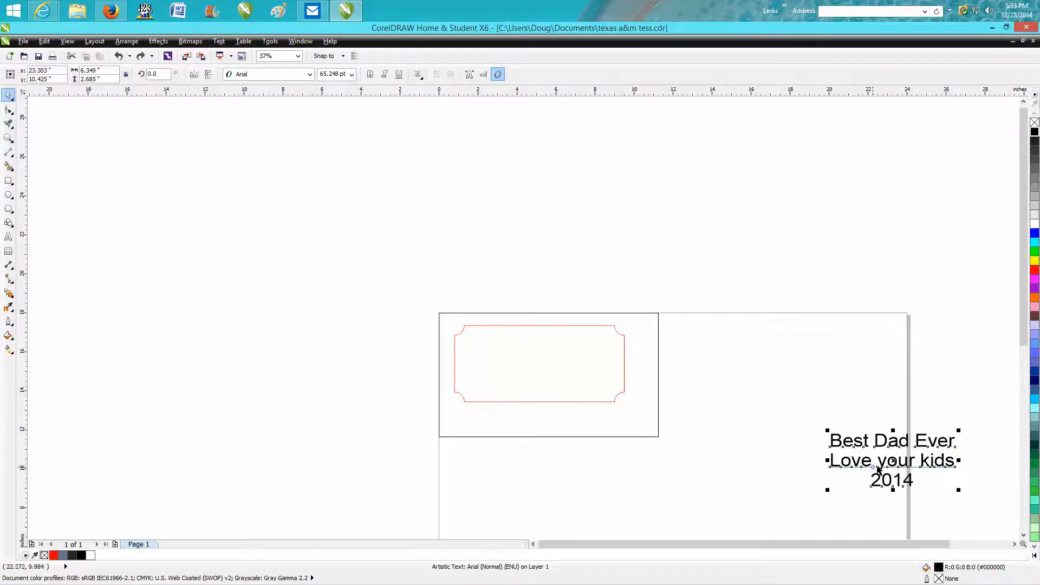
Draw two crossing 2-Point Line diagonals across the scalloped rectangle, joining opposite end nodes of its upper and lower edges.
left_click(9, 138)
left_click_drag(428, 306, 709, 477)
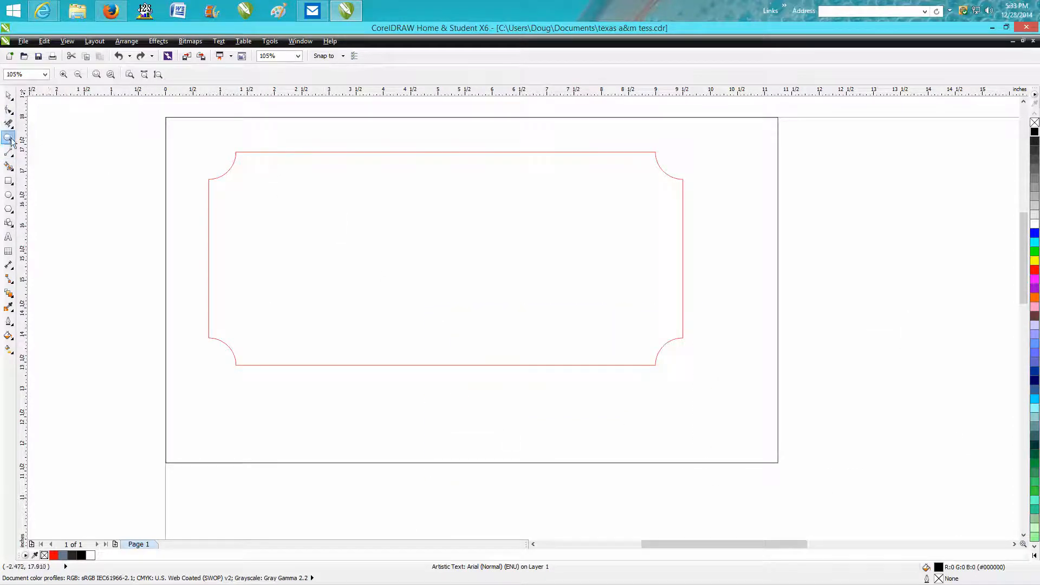
left_click(12, 157)
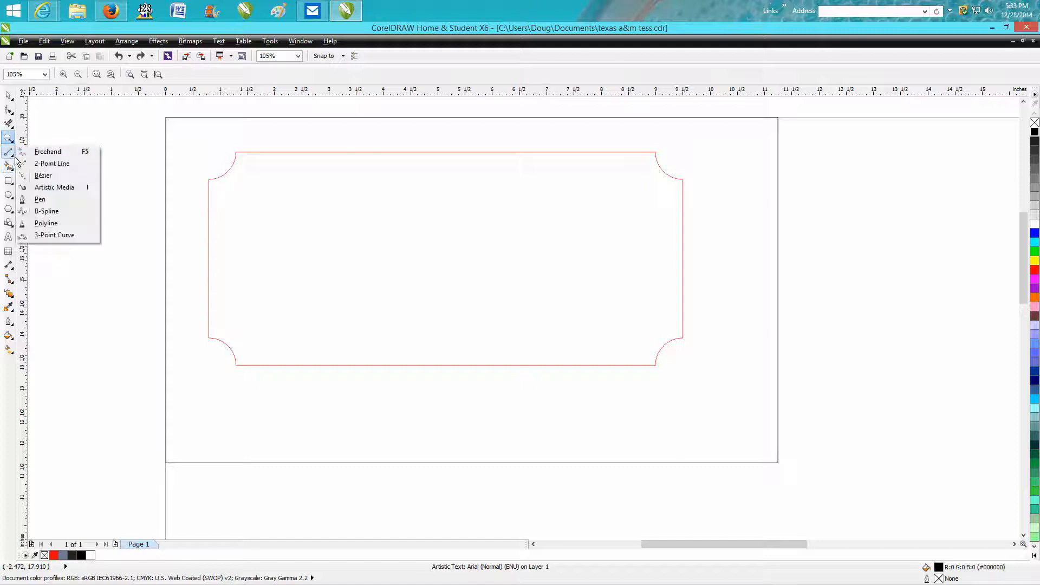
left_click(48, 163)
left_click_drag(236, 153, 656, 366)
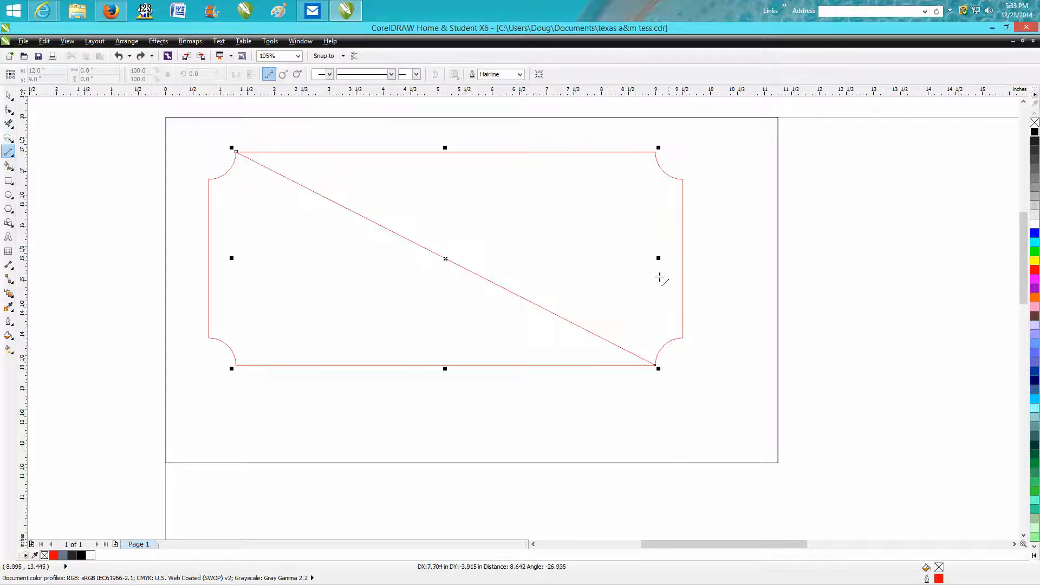
left_click_drag(656, 152, 237, 365)
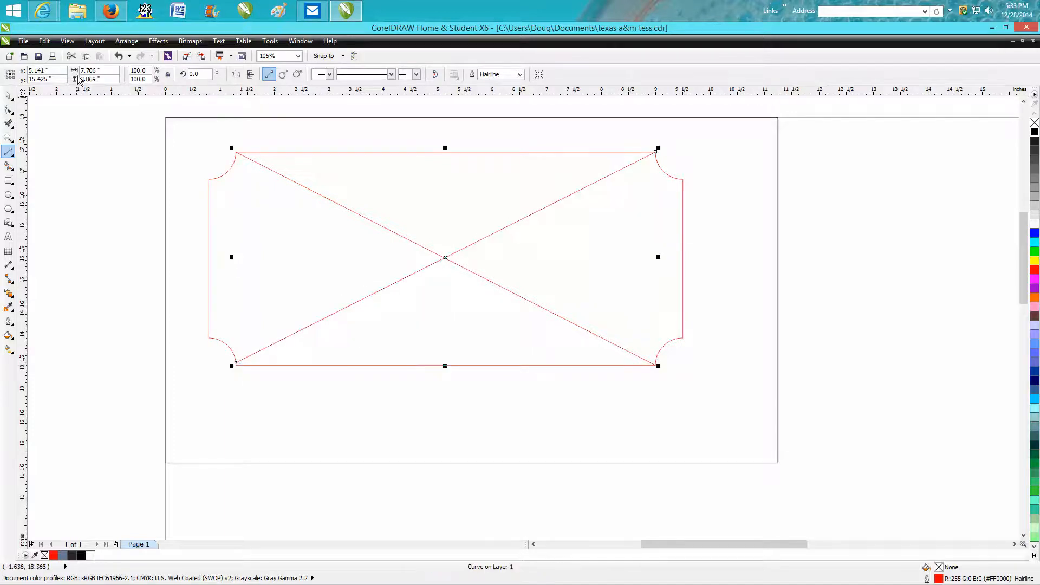
left_click(117, 56)
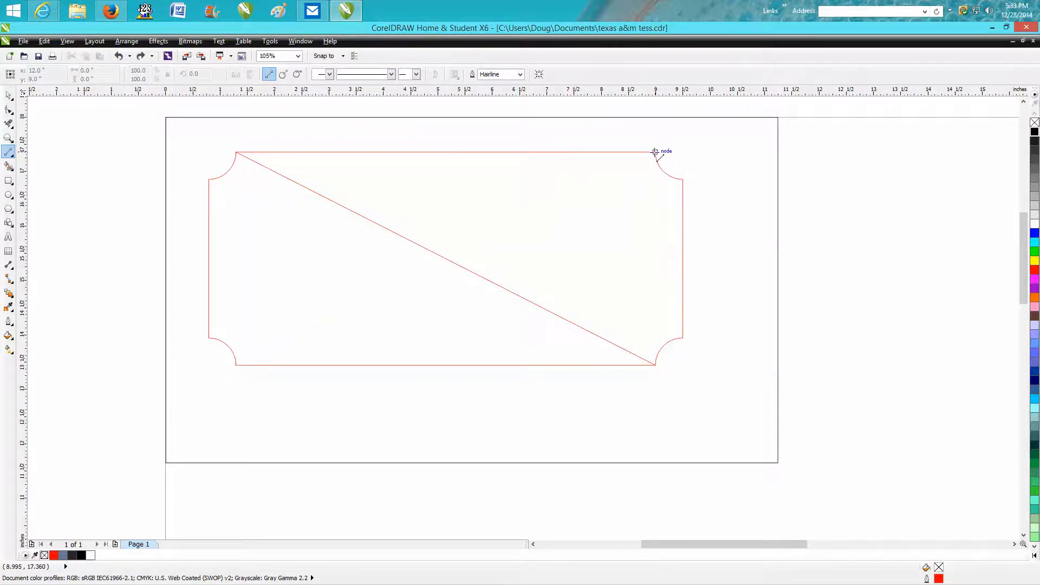
left_click_drag(655, 153, 230, 364)
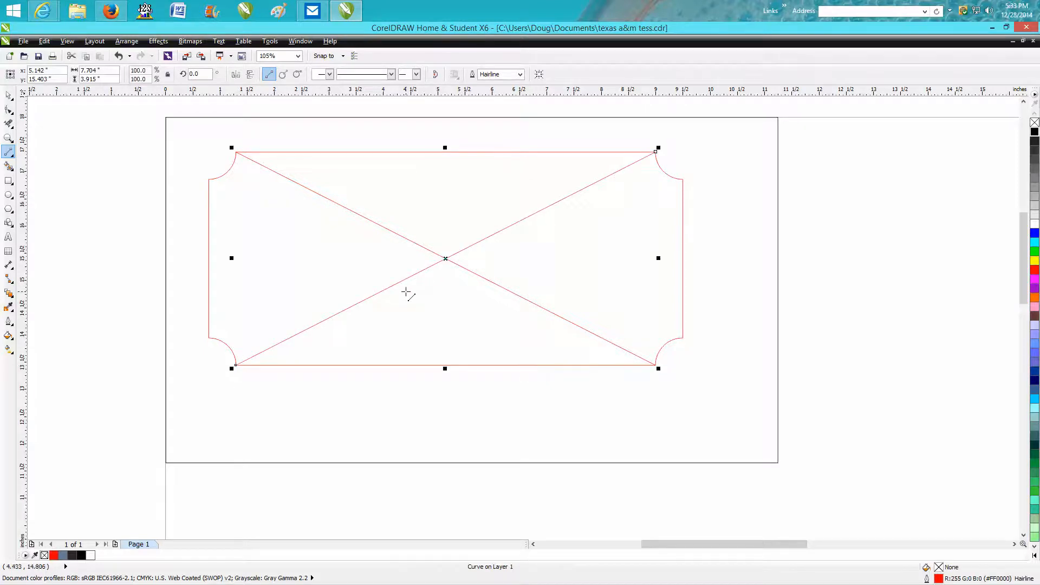
Move the "Best Dad Ever" text block into the scalloped rectangle, roughly over the crossing of the diagonals.
scroll(406, 293, "down", 2)
left_click(8, 95)
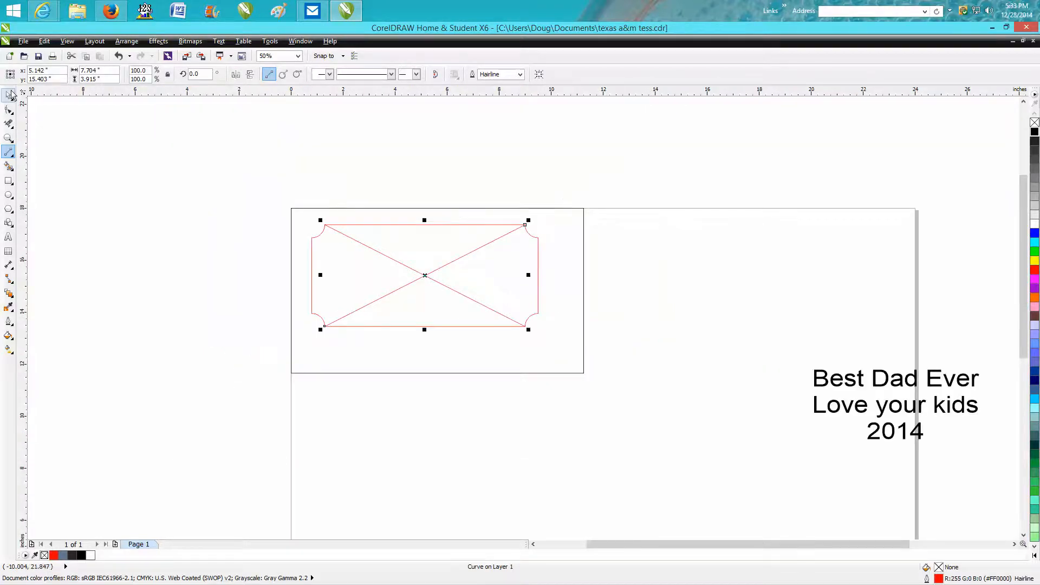
left_click(902, 385)
left_click_drag(902, 385, 426, 278)
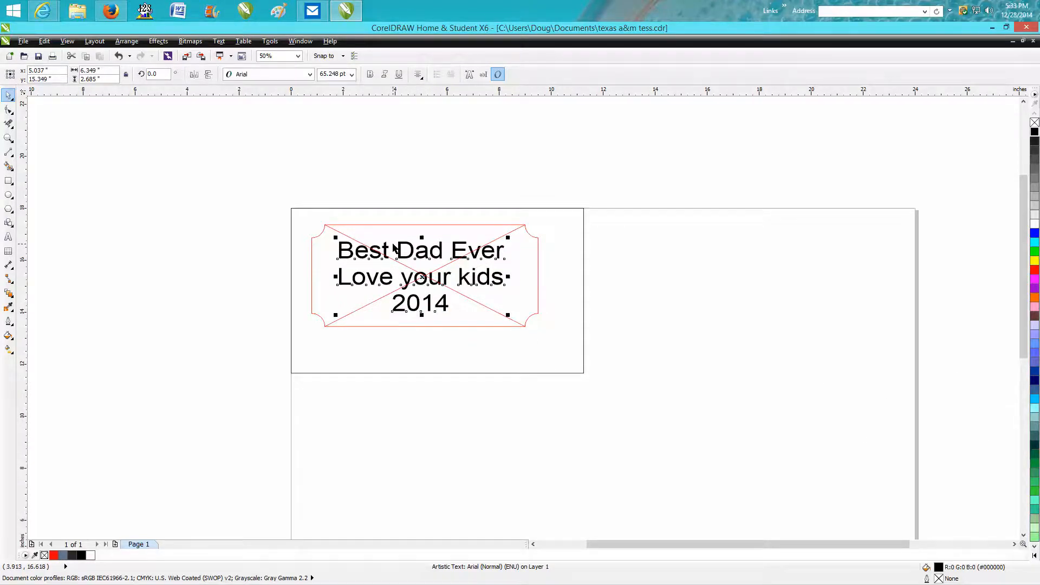
Fine-tune the text position so its center mark lies exactly on the intersection of the two diagonals.
key("z")
left_click_drag(393, 244, 447, 309)
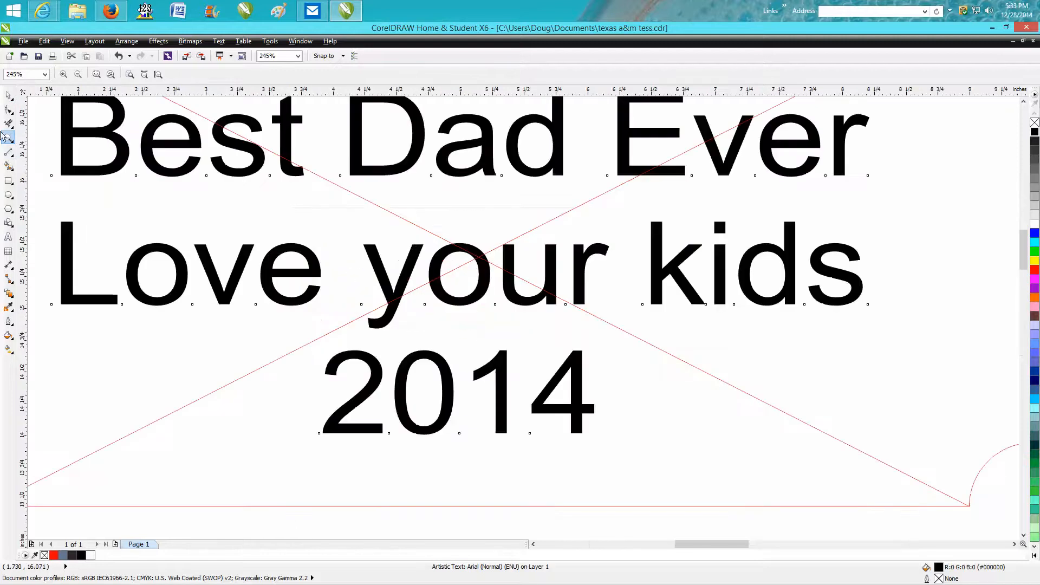
left_click(8, 95)
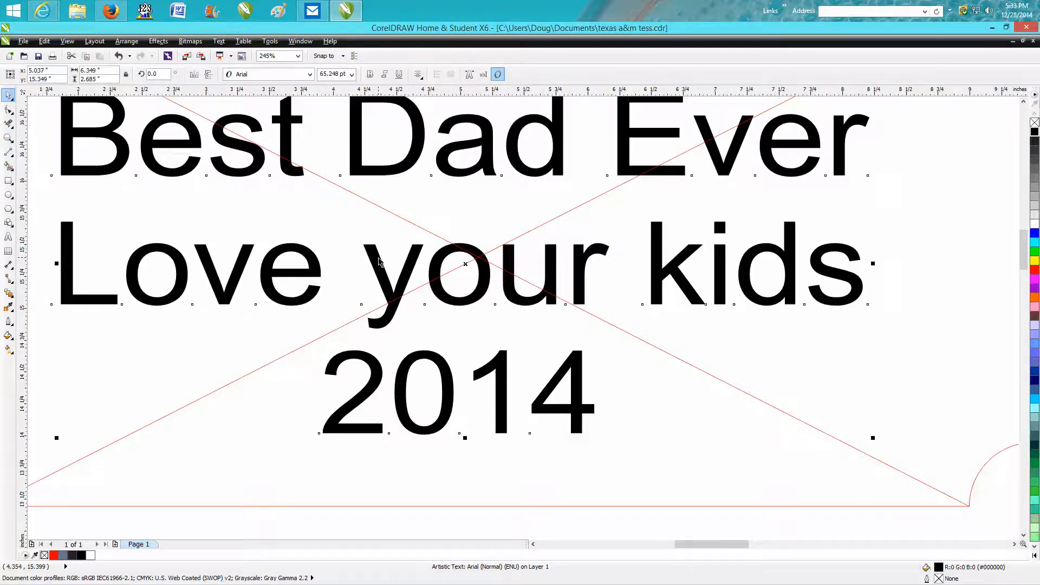
key("Right")
key("Right")
key("Right")
key("Right")
key("Right")
key("Right")
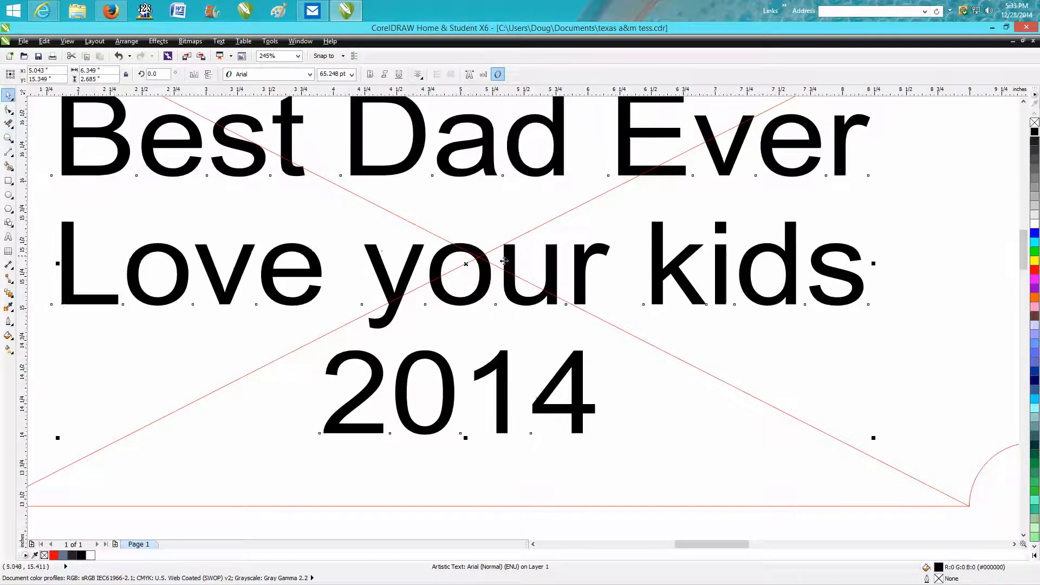
left_click_drag(468, 264, 479, 257)
Smart Fill the upper triangle between the diagonals with blue-gray and a black 0.5 pt outline.
scroll(522, 373, "down", 2)
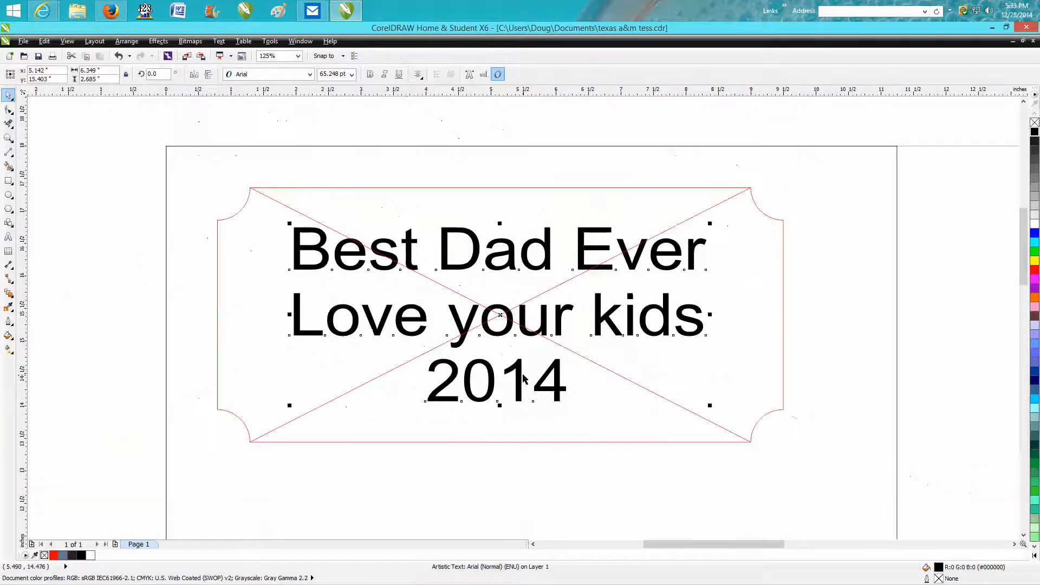
left_click(9, 166)
left_click(322, 210)
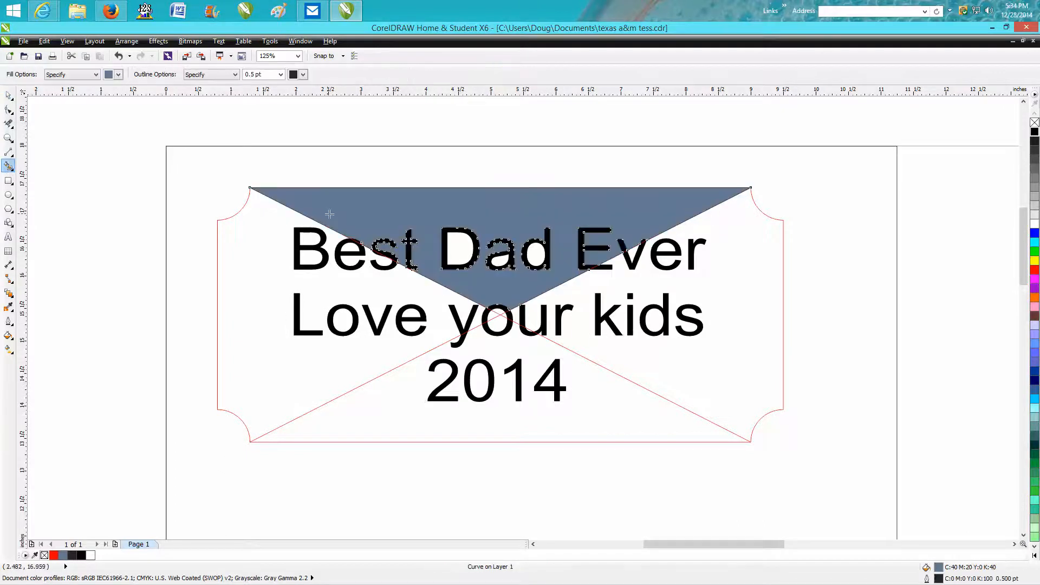
Undo the triangle fill, and test a blue-gray Smart Fill between the scalloped and outer rectangles before deleting it.
left_click(118, 56)
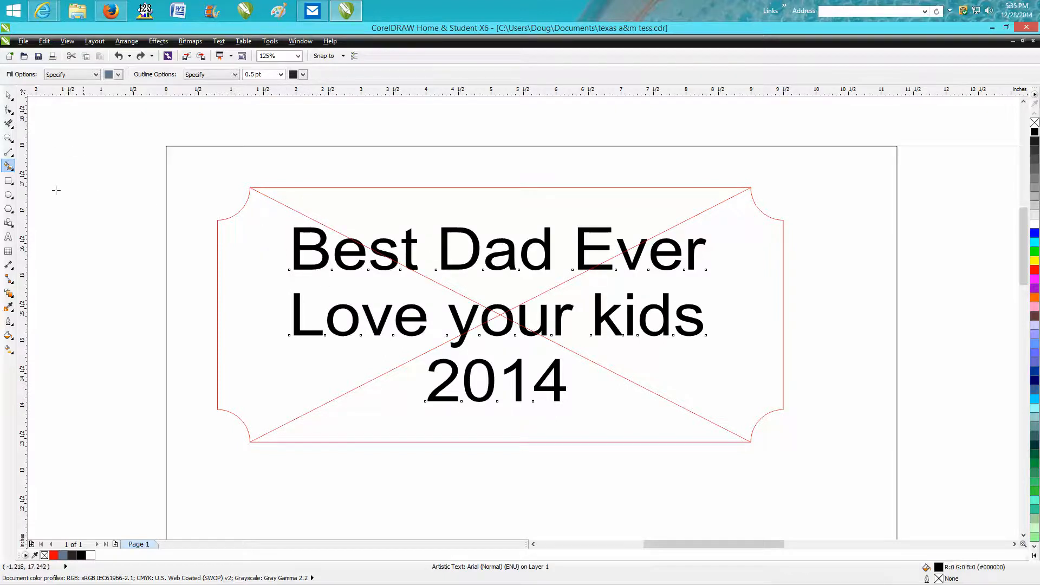
left_click(193, 170)
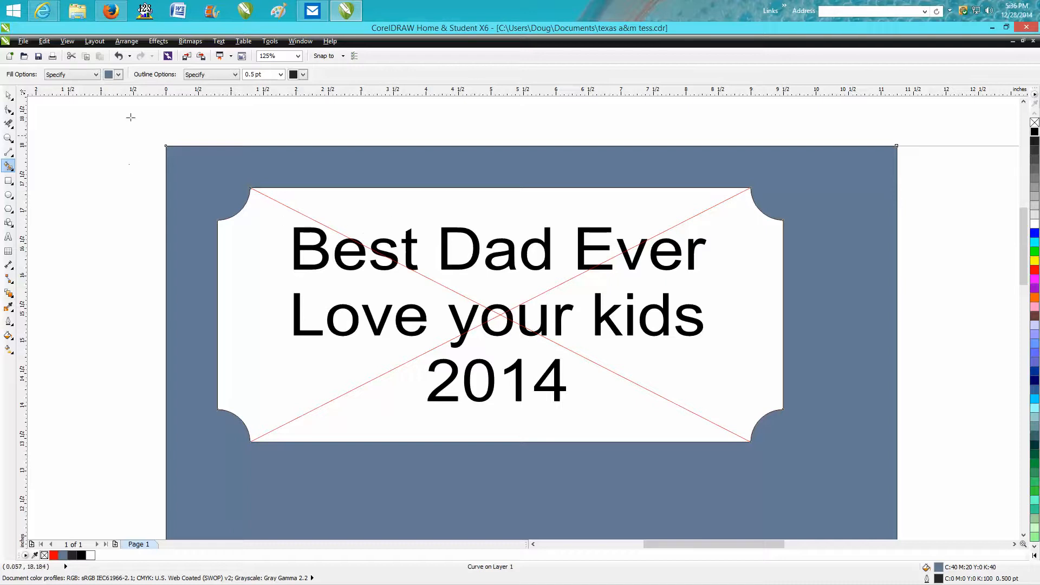
left_click(8, 95)
left_click(386, 171)
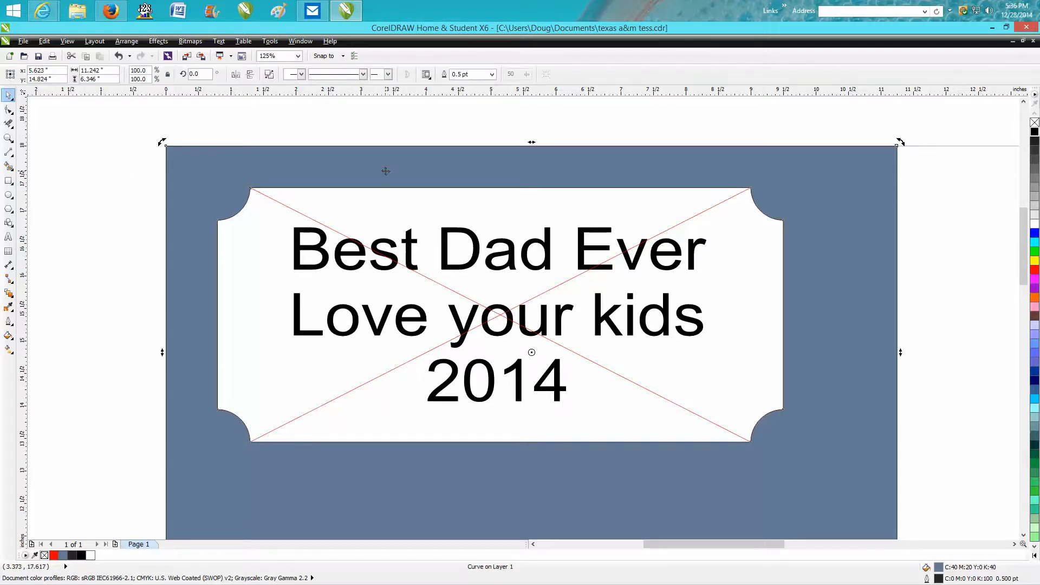
key("Delete")
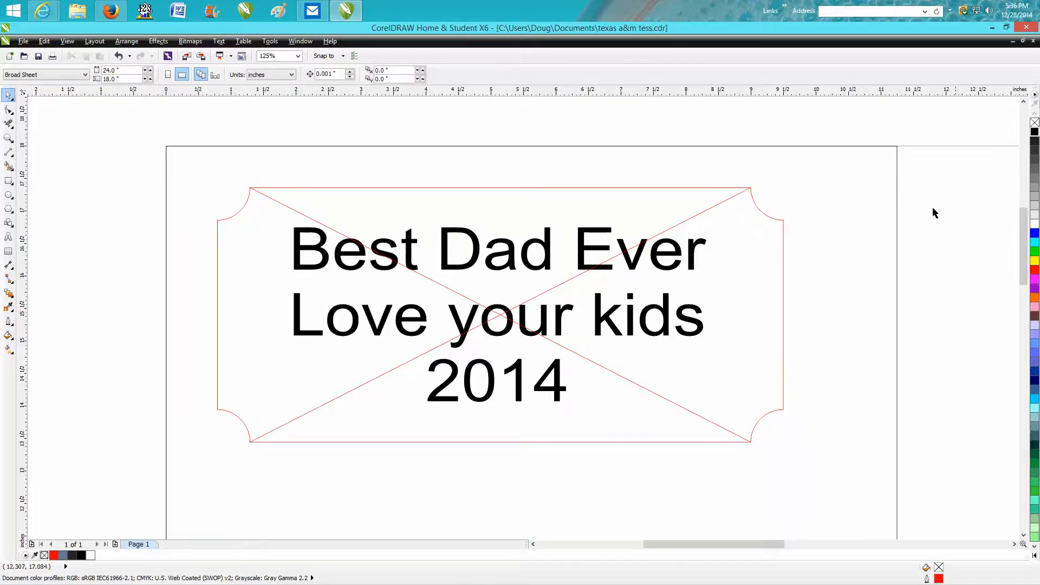
Delete the outer rectangle, and group the scalloped rectangle, both diagonals and the text into one object.
left_click(897, 210)
key("Delete")
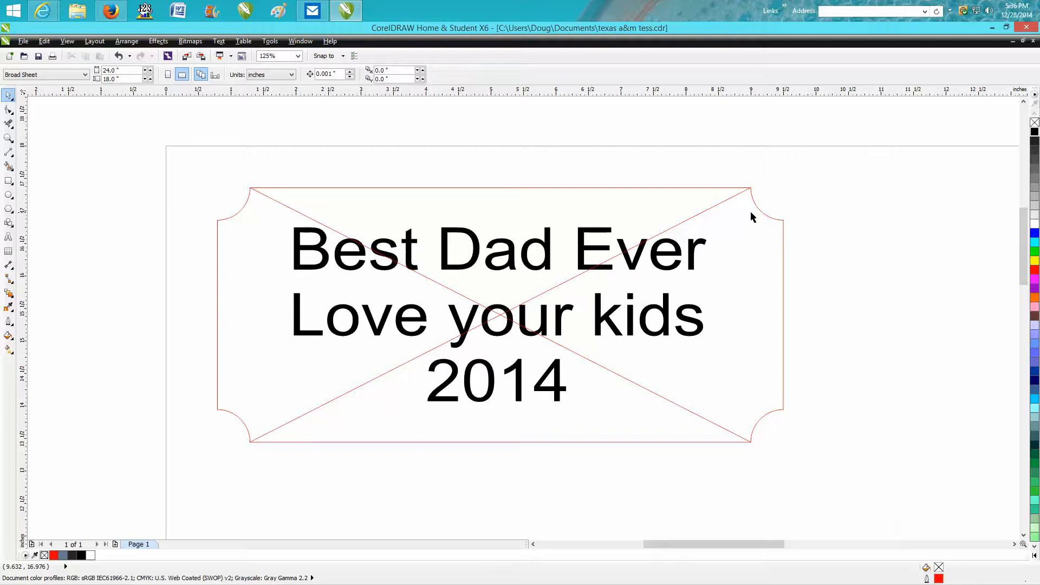
left_click(684, 190)
left_click_drag(185, 167, 848, 494)
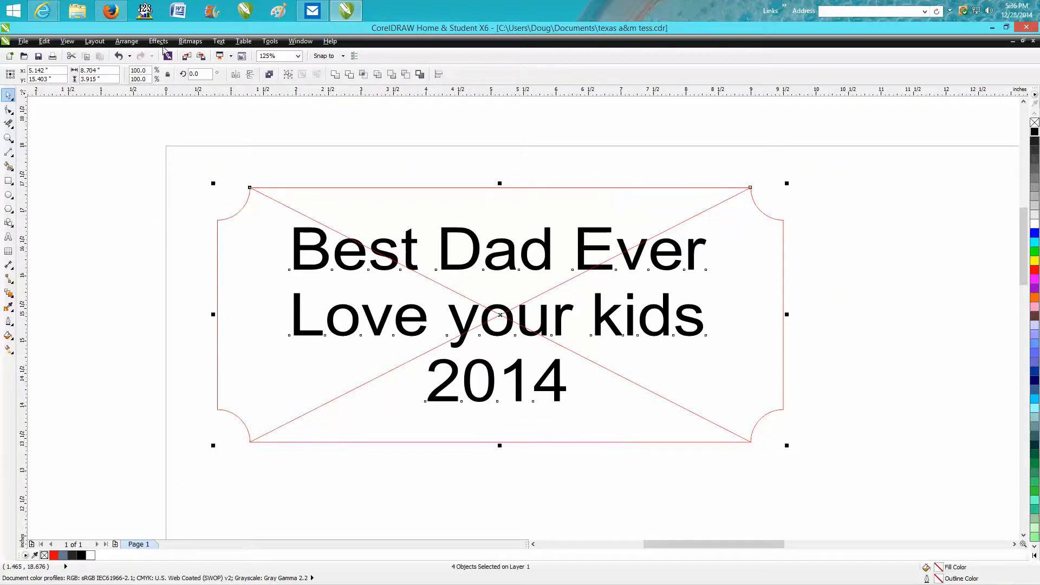
left_click(127, 41)
left_click(144, 106)
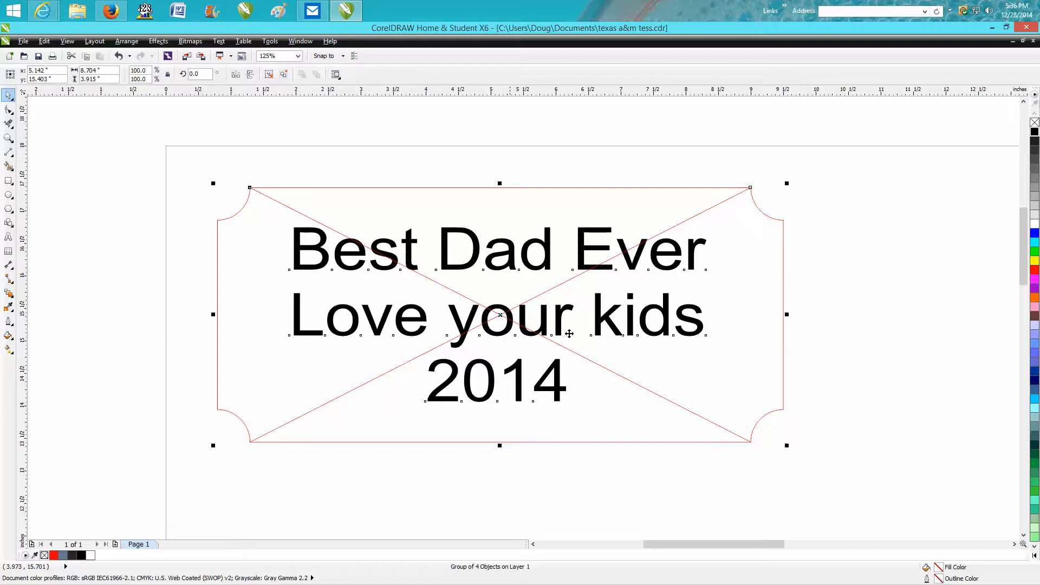
Move the grouped plaque into the page's upper-left corner and back out to about x 6.57, y 15.41 inches.
left_click_drag(489, 306, 449, 273)
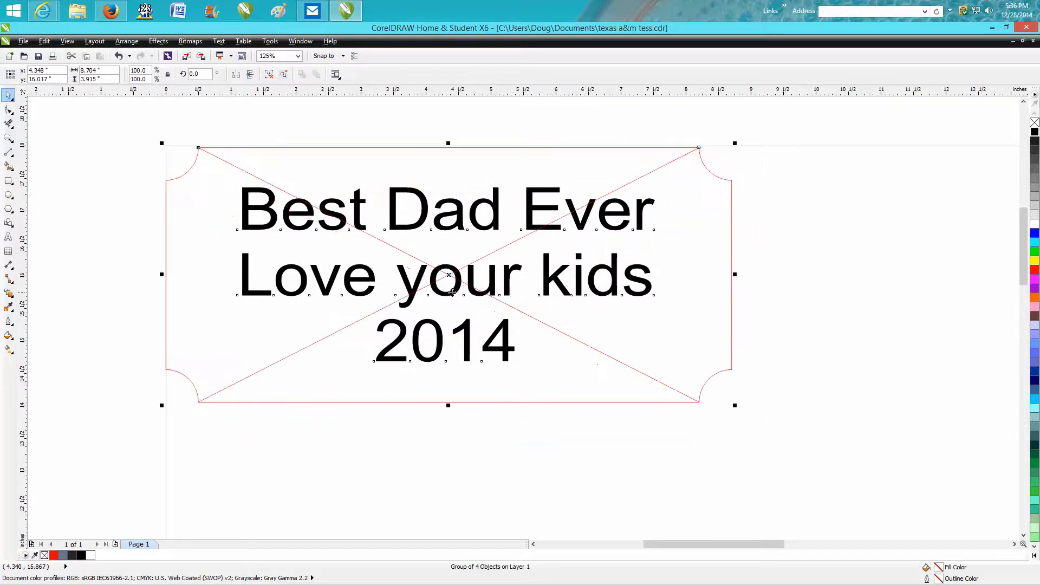
left_click_drag(450, 275, 469, 306)
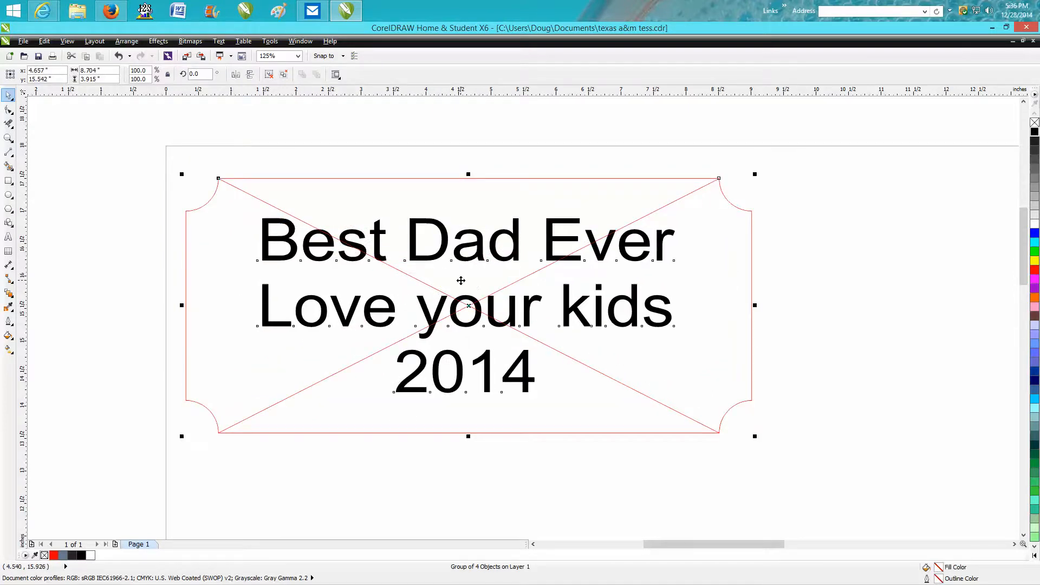
left_click_drag(470, 307, 593, 315)
Draw a horizontal ellipse above the page and stretch it to about 8.9 by 3.6 inches.
scroll(490, 324, "down", 1)
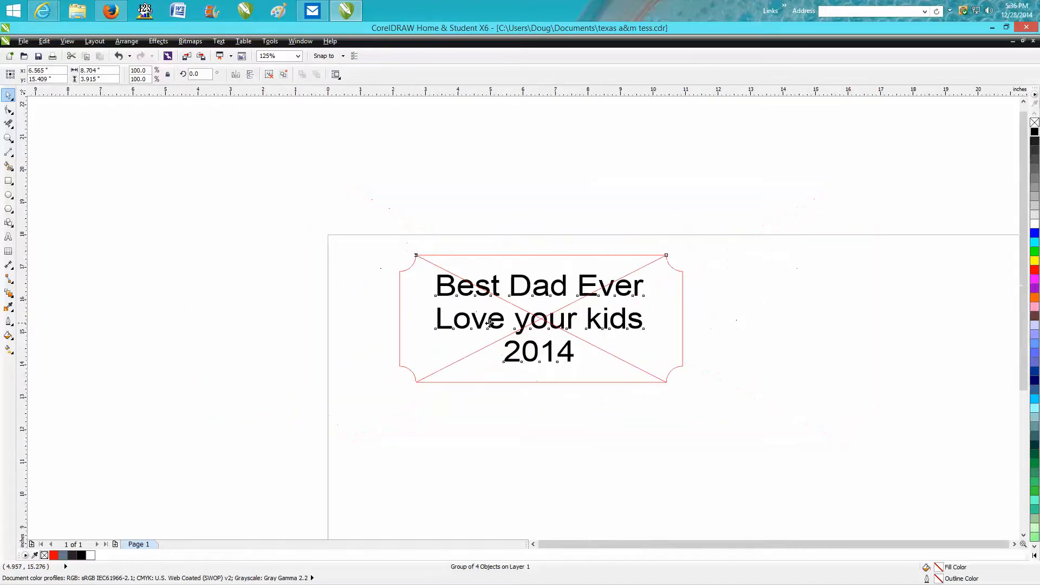
scroll(490, 324, "down", 1)
left_click(8, 194)
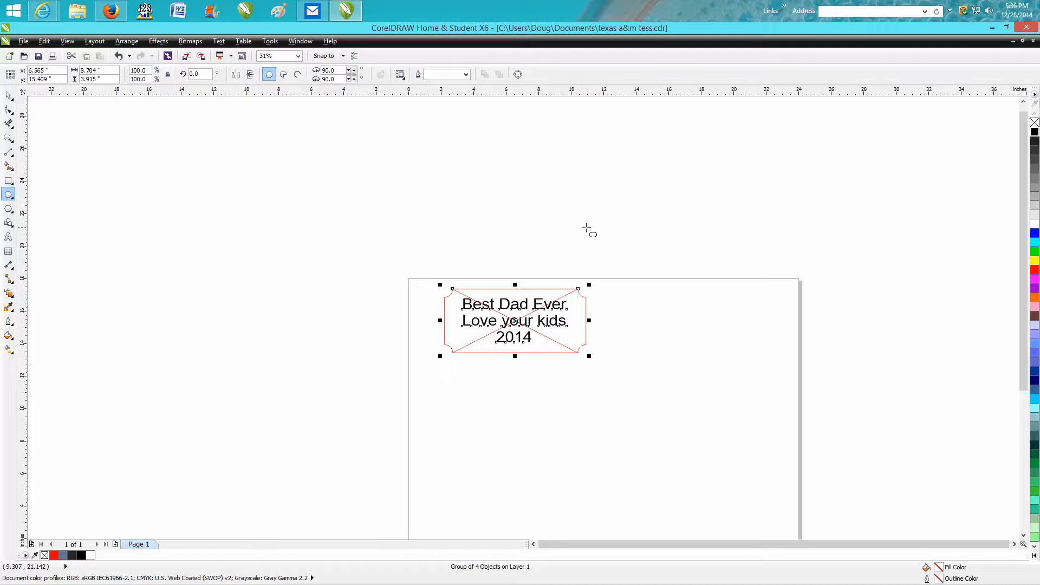
left_click_drag(627, 229, 484, 248)
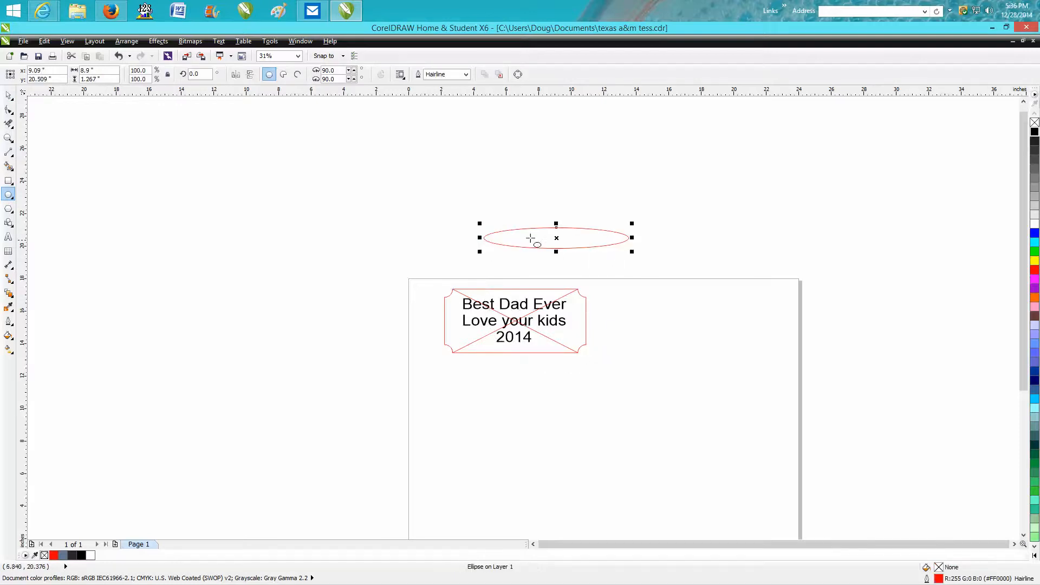
left_click_drag(557, 223, 558, 188)
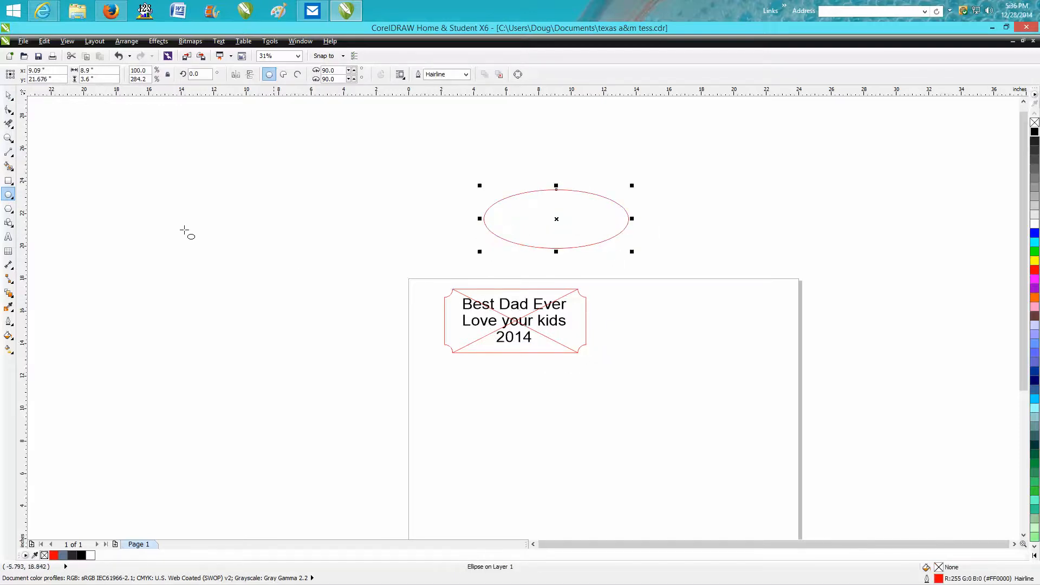
Move the grouped plaque onto the ellipse so that its center snaps to the ellipse's center.
left_click(10, 96)
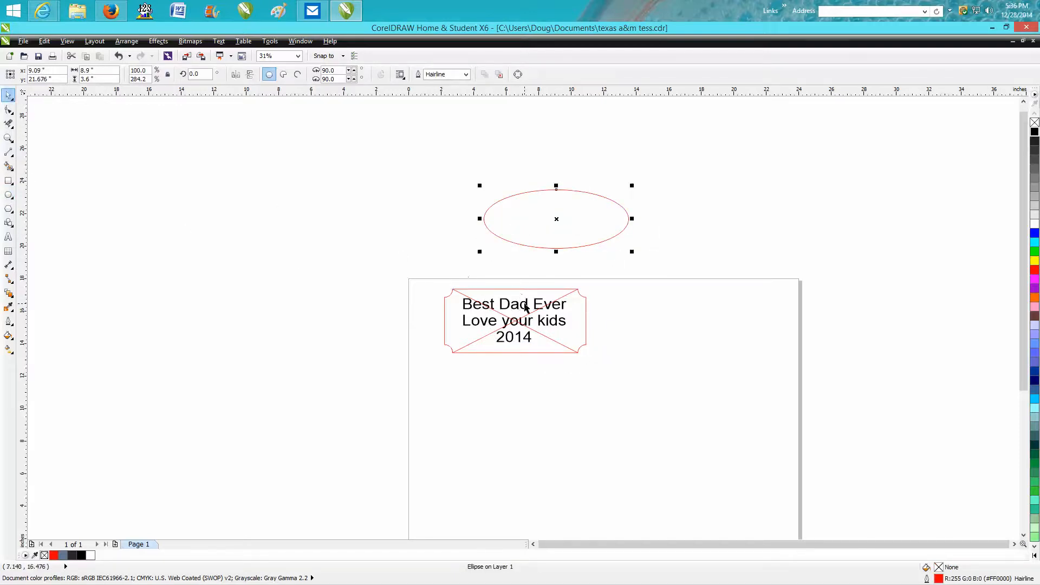
left_click(526, 307)
left_click_drag(516, 324, 556, 222)
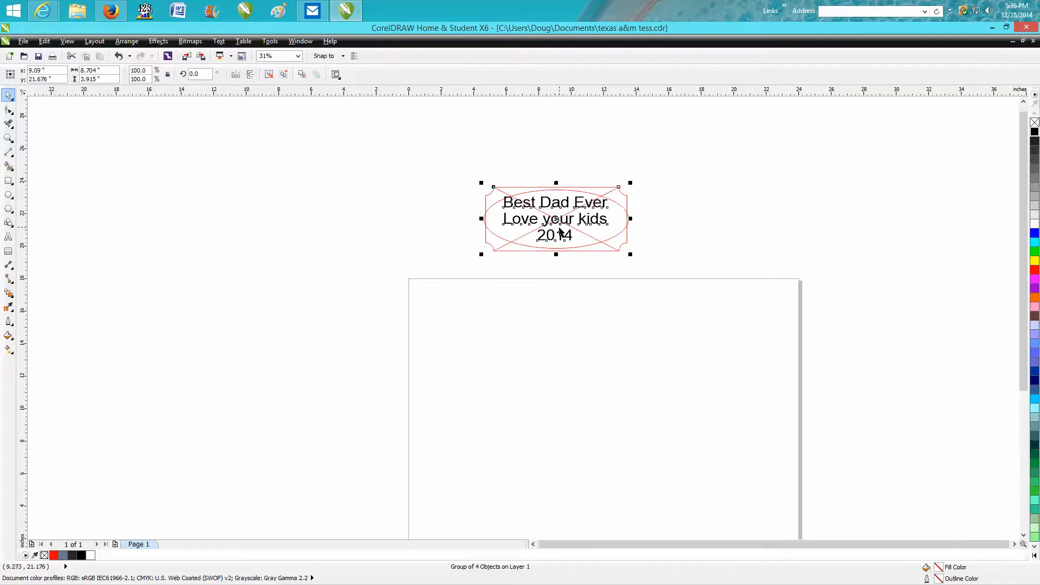
Select the ellipse behind the plaque and move it onto the page, centered at about x 5.24, y 15.48 inches.
left_click(553, 195, "ctrl")
left_click(558, 186, "ctrl")
left_click_drag(559, 220, 494, 320)
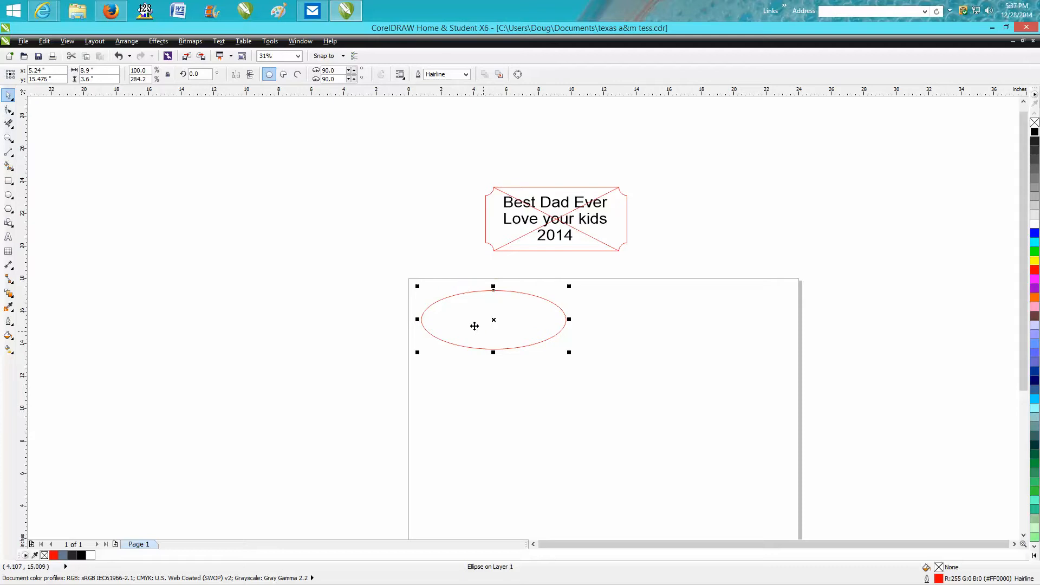